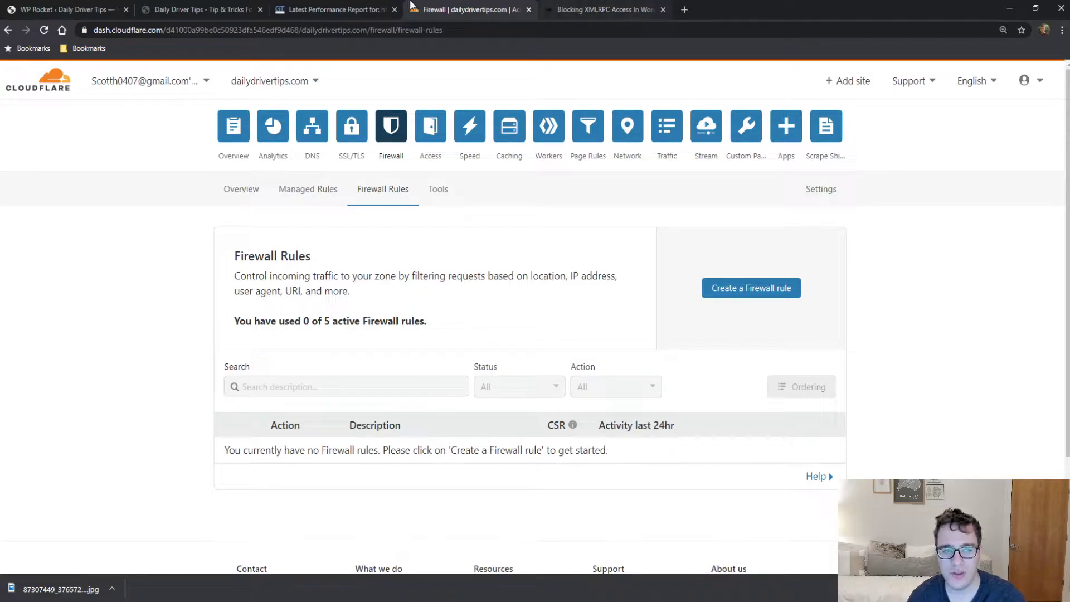
# Switch from the empty Cloudflare Firewall Rules list to the WP Rocket Tutorials page.
pyautogui.click(64, 9)
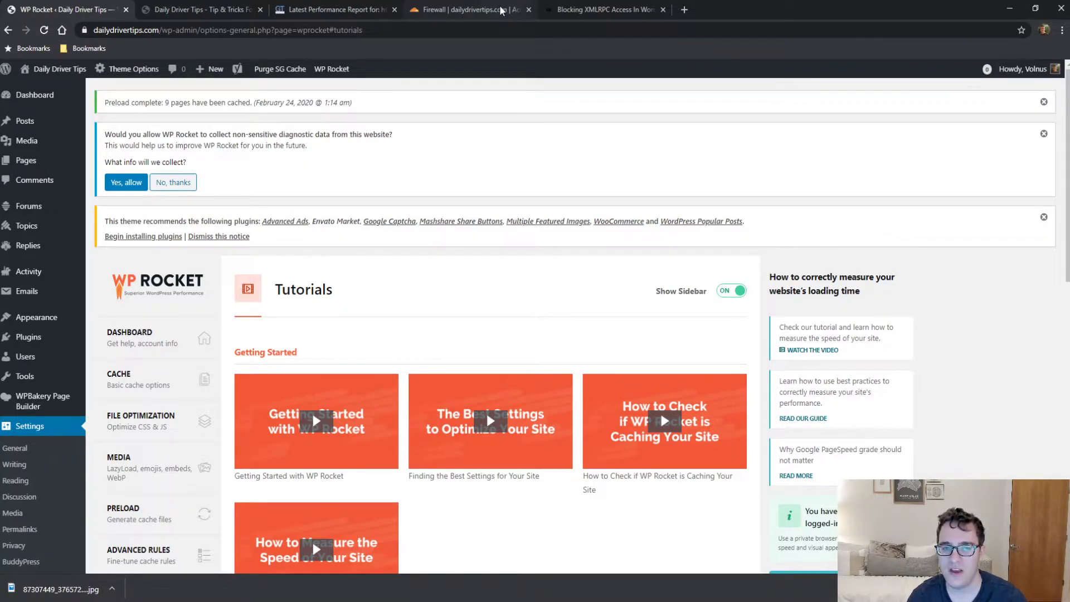
# Load the site's /xmlrpc.php to confirm it still responds, then view the Sert Media XMLRPC guide.
pyautogui.click(227, 9)
pyautogui.click(237, 30)
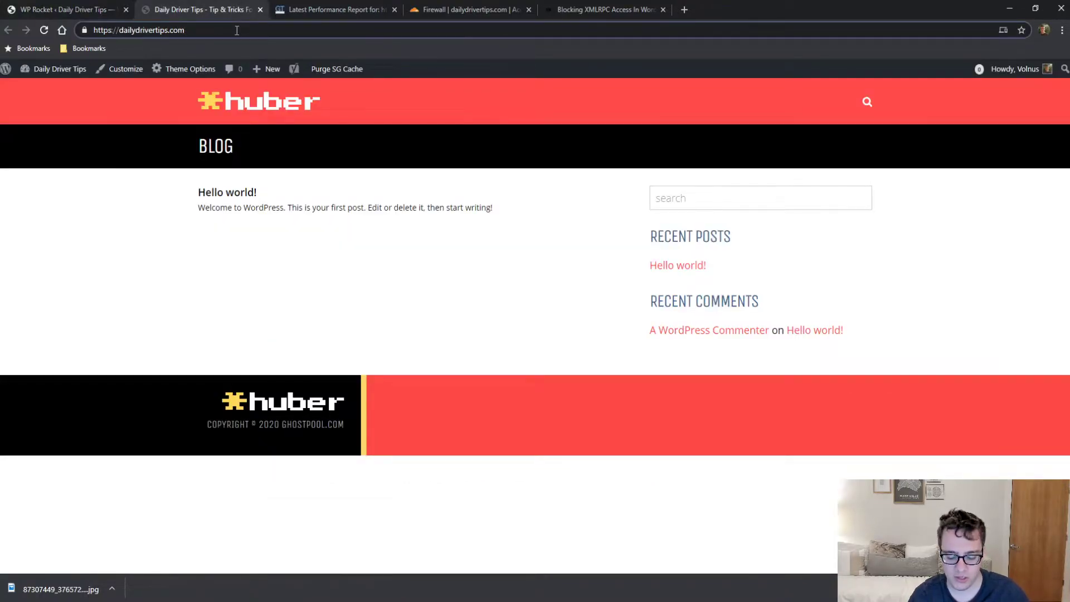
pyautogui.write('/xmlrpc')
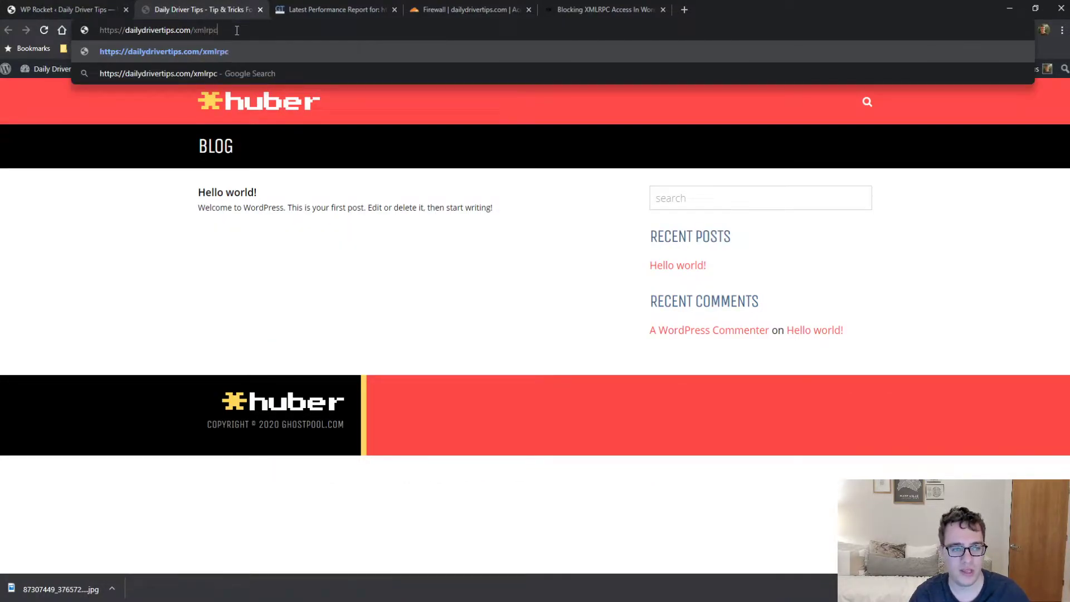
pyautogui.write('.php')
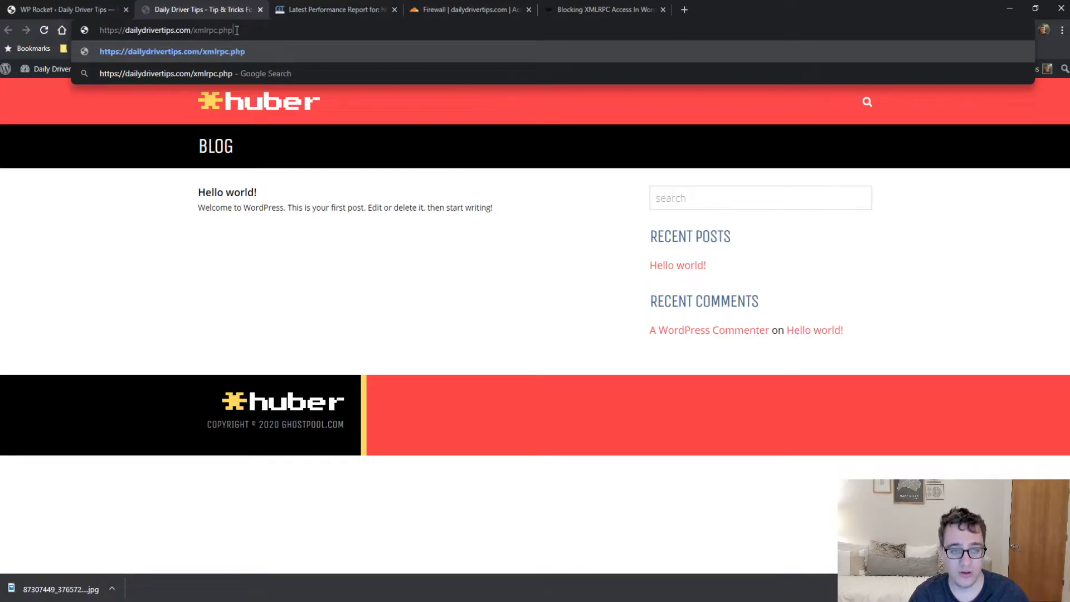
pyautogui.press('Return')
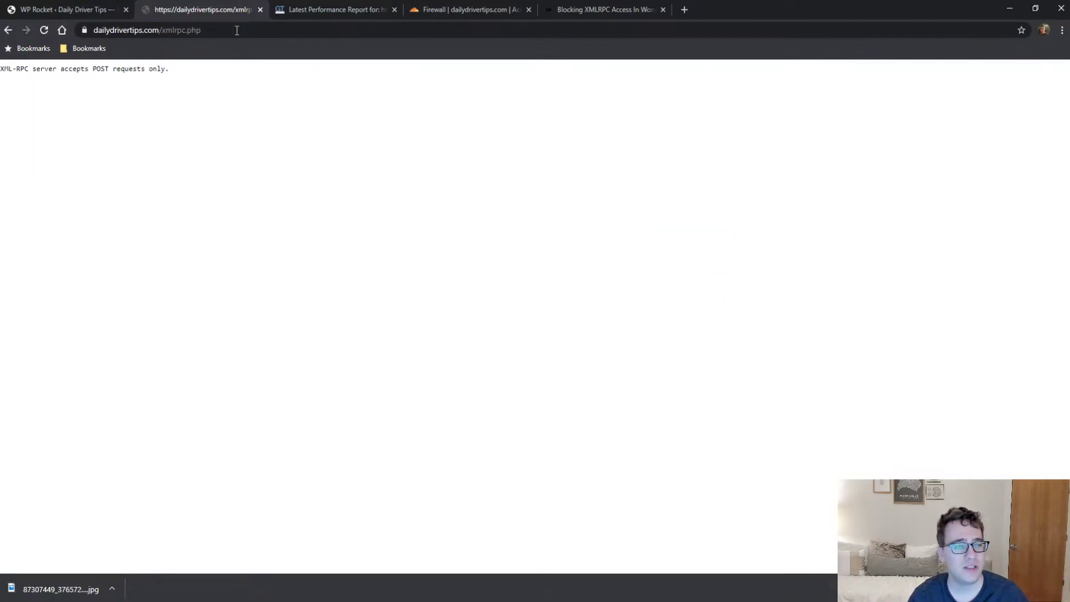
pyautogui.tripleClick(224, 85)
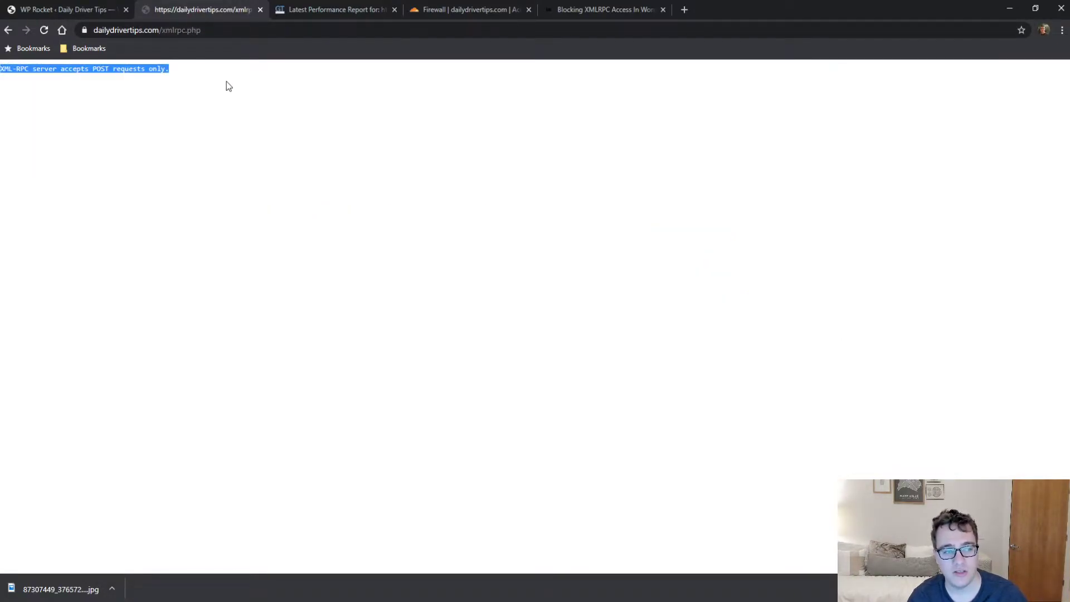
pyautogui.click(613, 8)
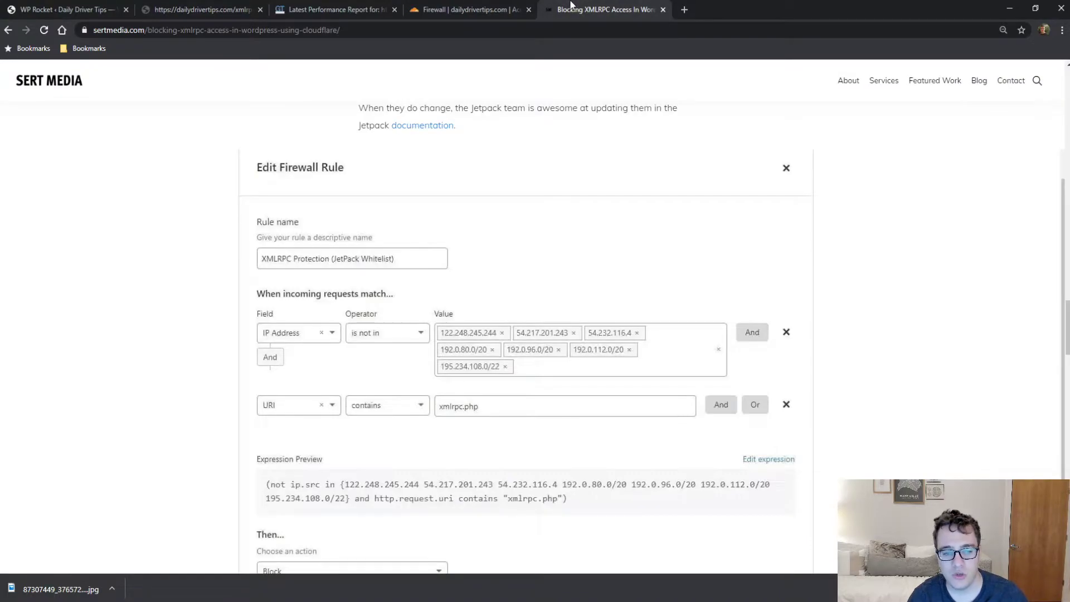
# Start a new Cloudflare firewall rule named 'XMLRPC Block'.
pyautogui.click(502, 7)
pyautogui.click(750, 291)
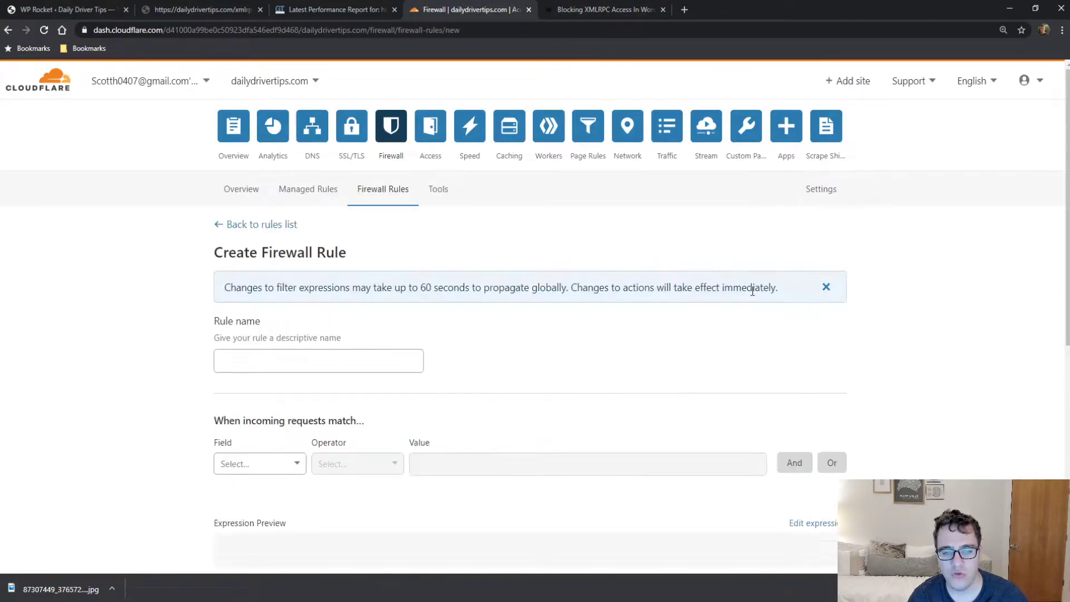
pyautogui.scroll(-1, 566, 333)
pyautogui.click(295, 294)
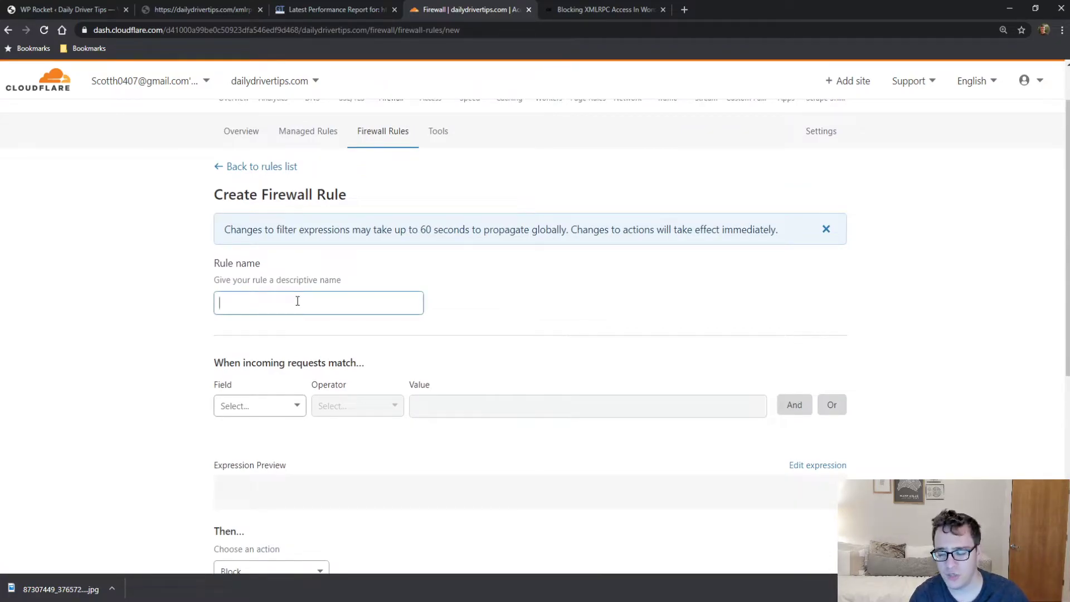
pyautogui.write('XMLRPC Bl')
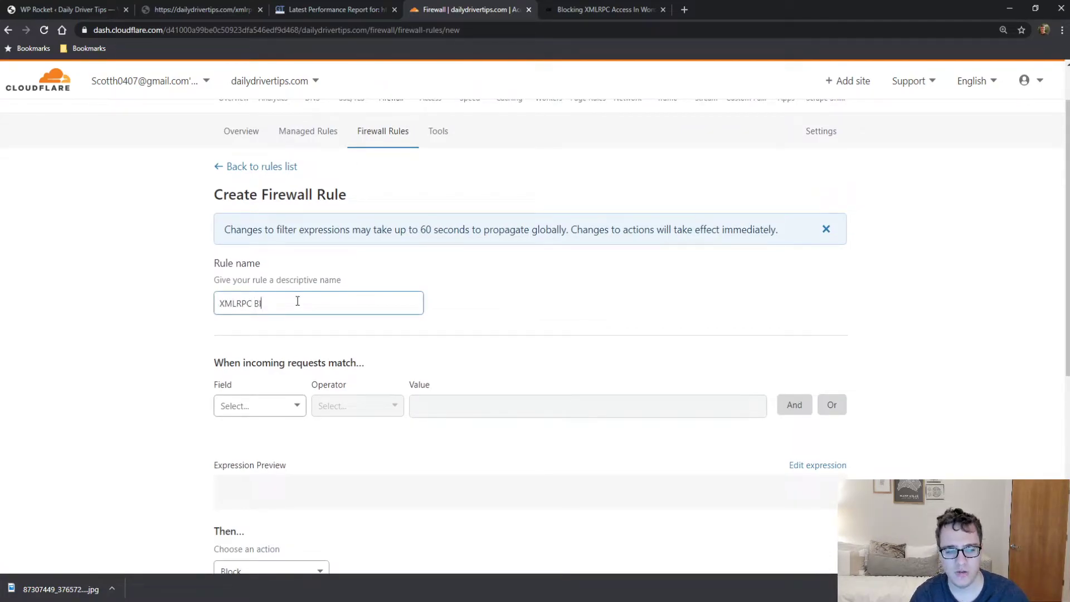
pyautogui.write('ock')
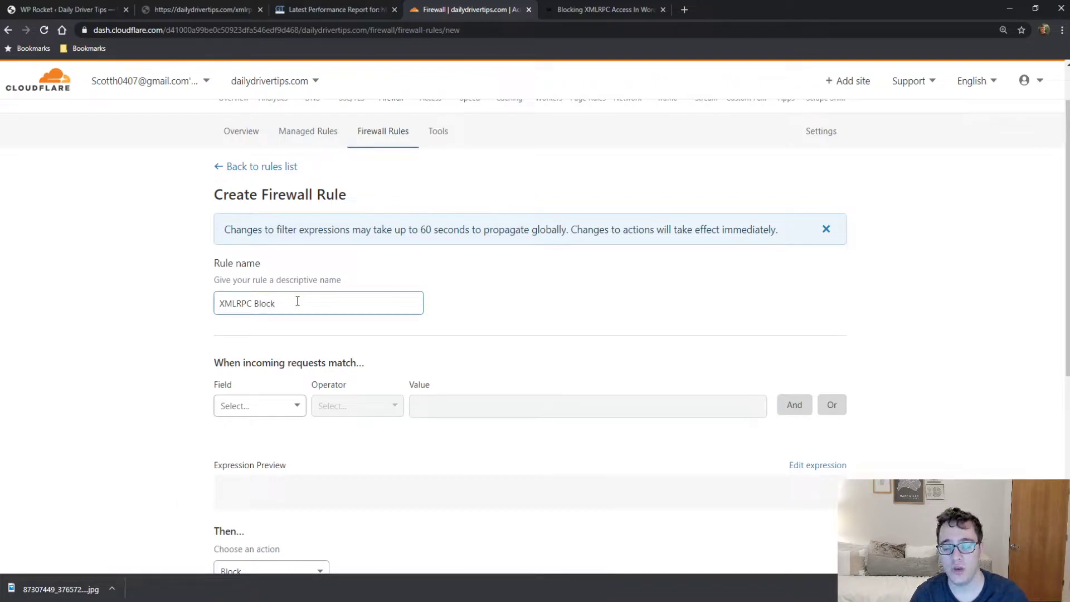
# Set the rule to match URI contains xmlrpc.php and deploy it.
pyautogui.click(296, 395)
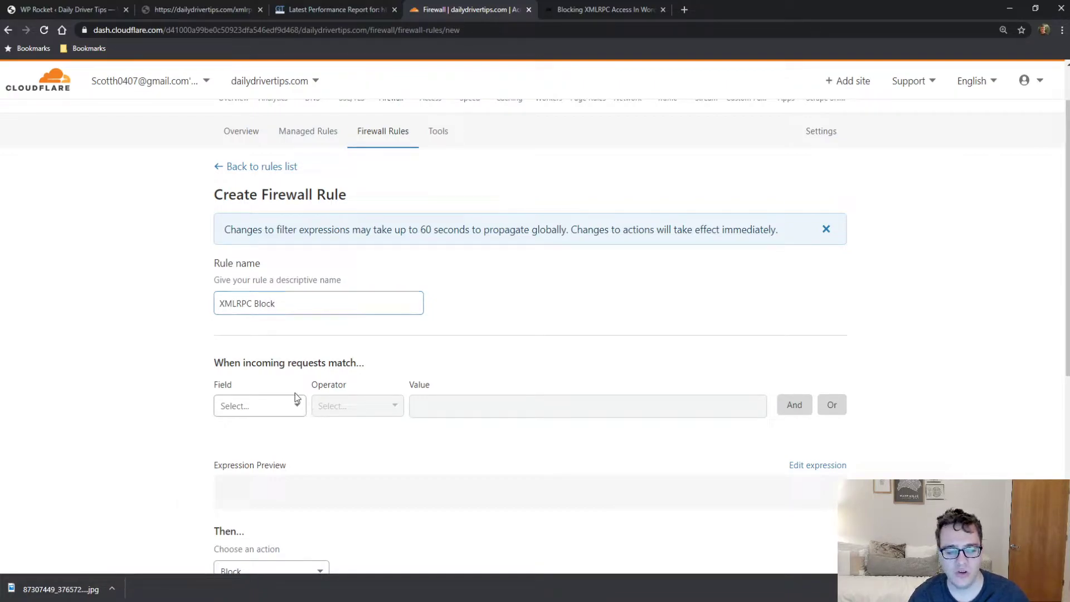
pyautogui.write('uri')
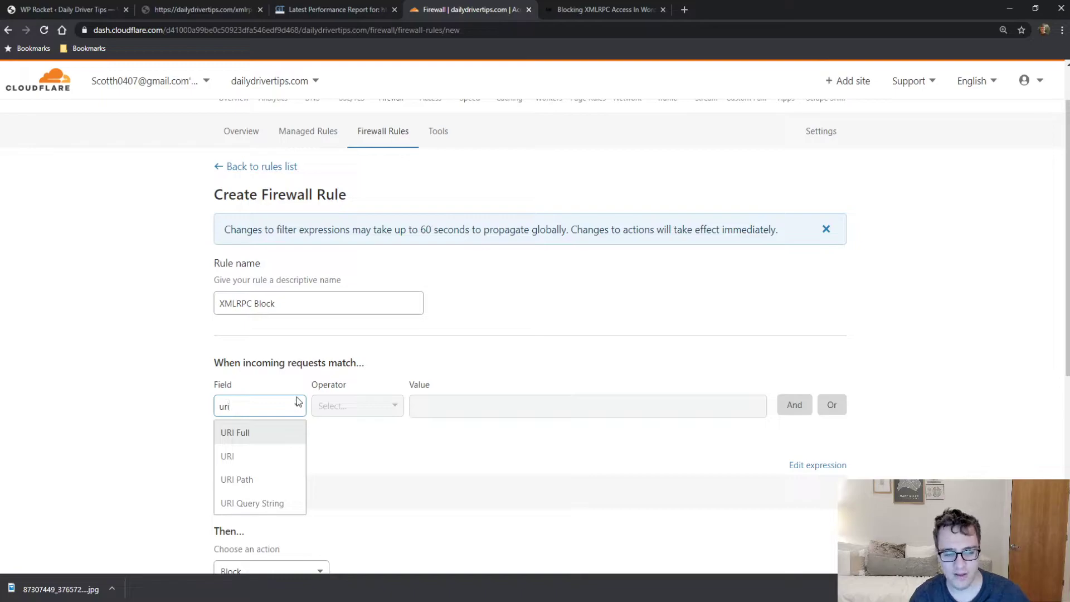
pyautogui.click(246, 458)
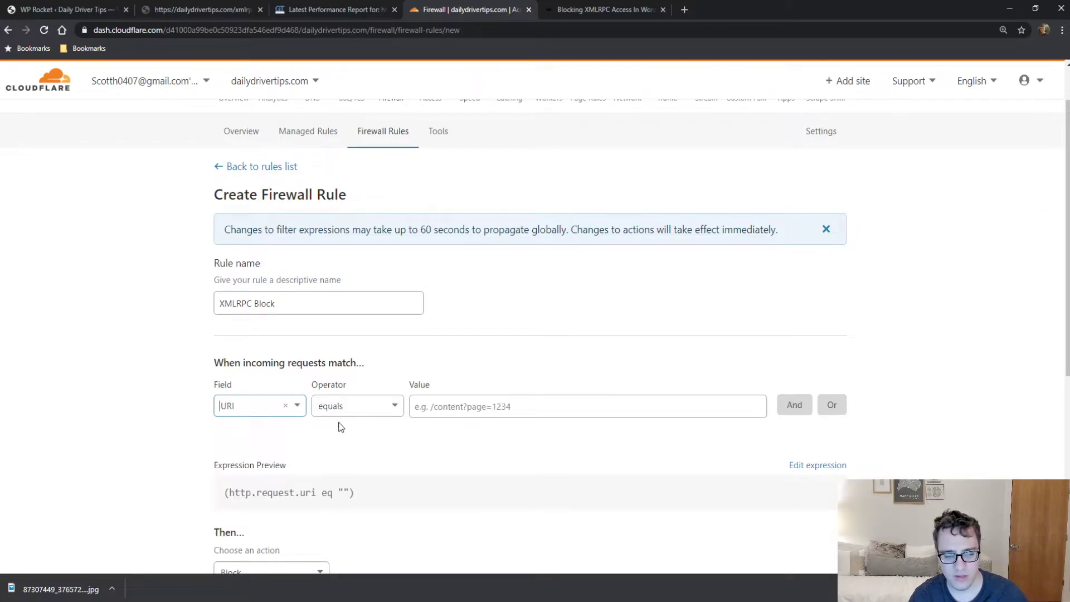
pyautogui.click(367, 410)
pyautogui.click(360, 477)
pyautogui.click(475, 408)
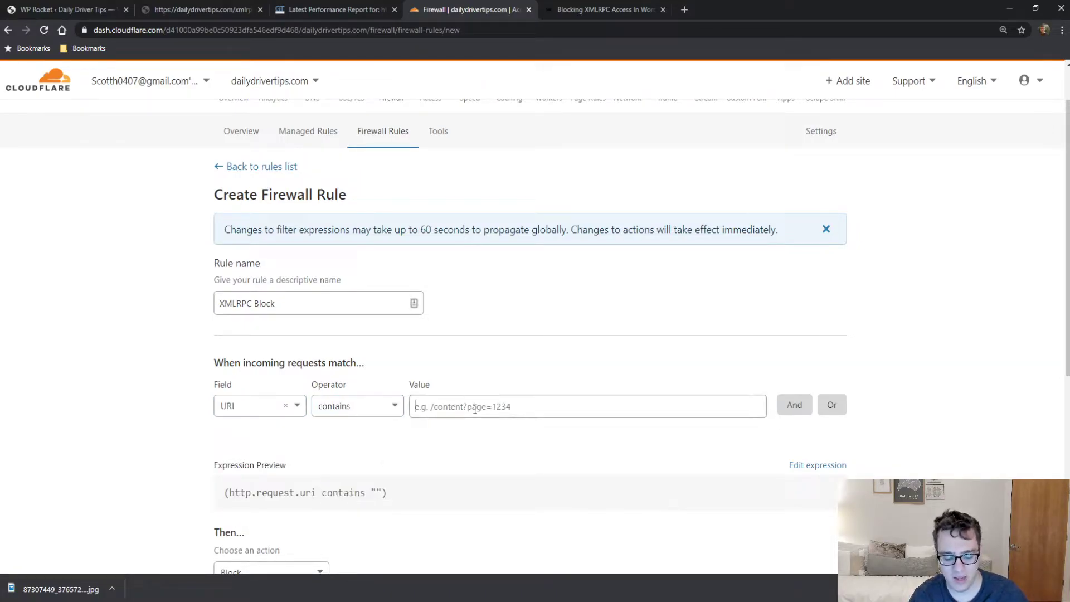
pyautogui.write('xmlrpc.p')
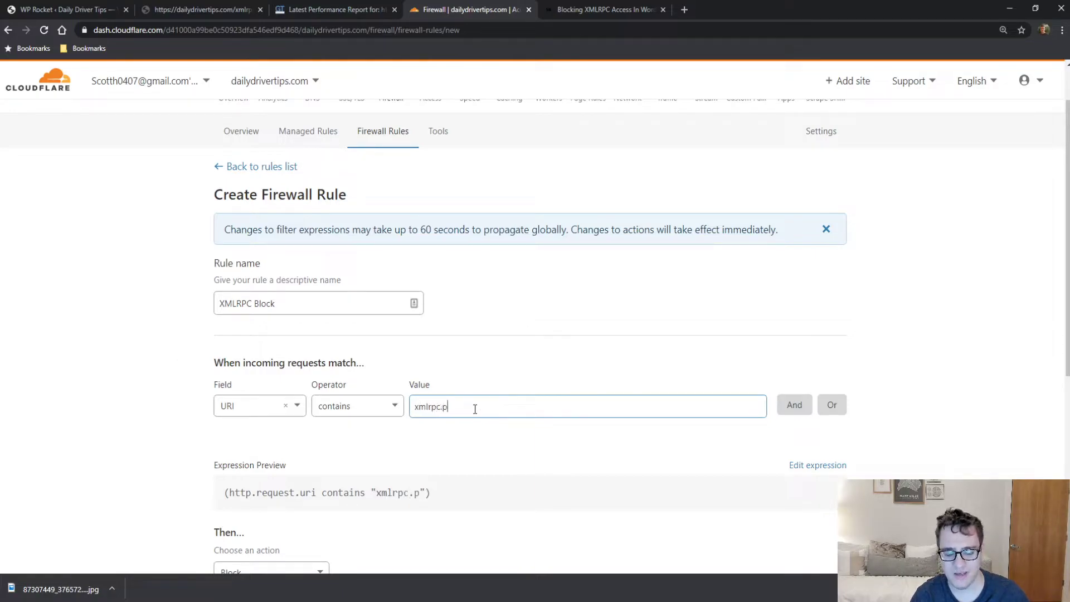
pyautogui.write('hp')
pyautogui.scroll(-4, 474, 409)
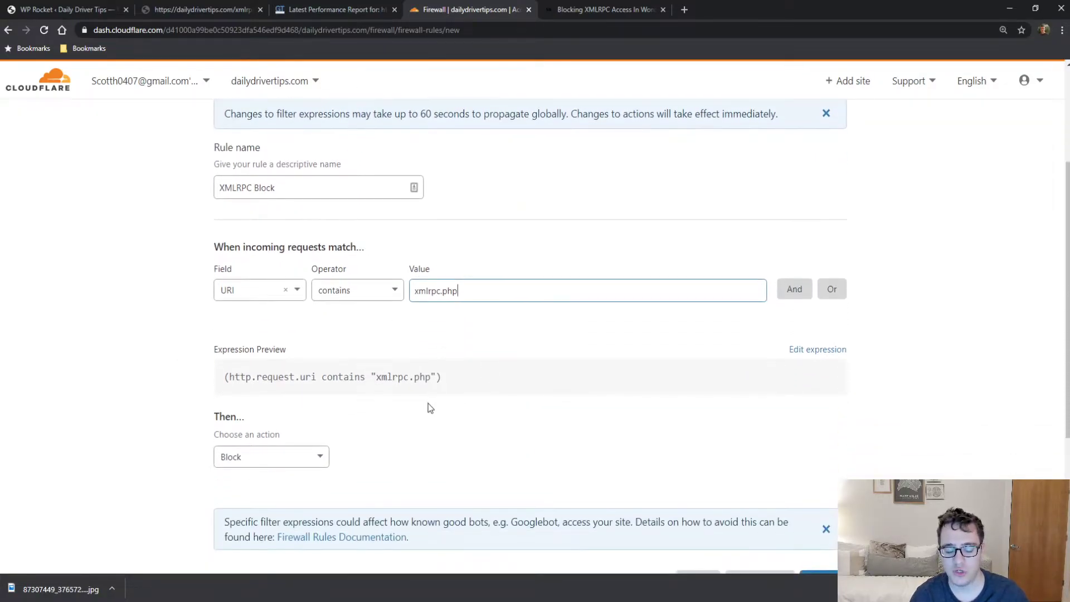
pyautogui.click(823, 465)
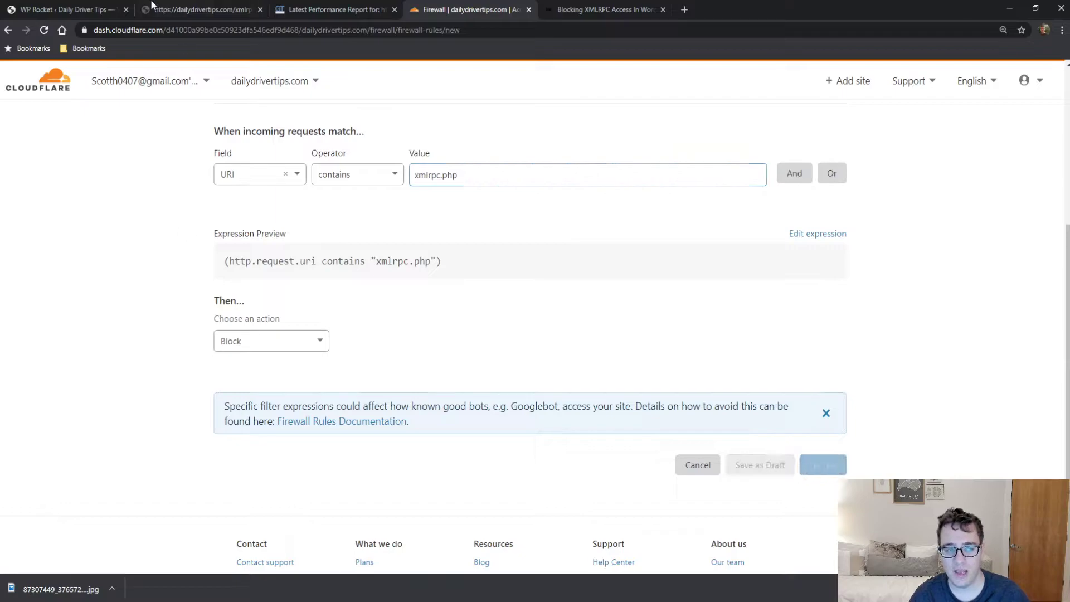
# Reload xmlrpc.php and confirm the XMLRPC Block rule is active in Cloudflare.
pyautogui.click(199, 5)
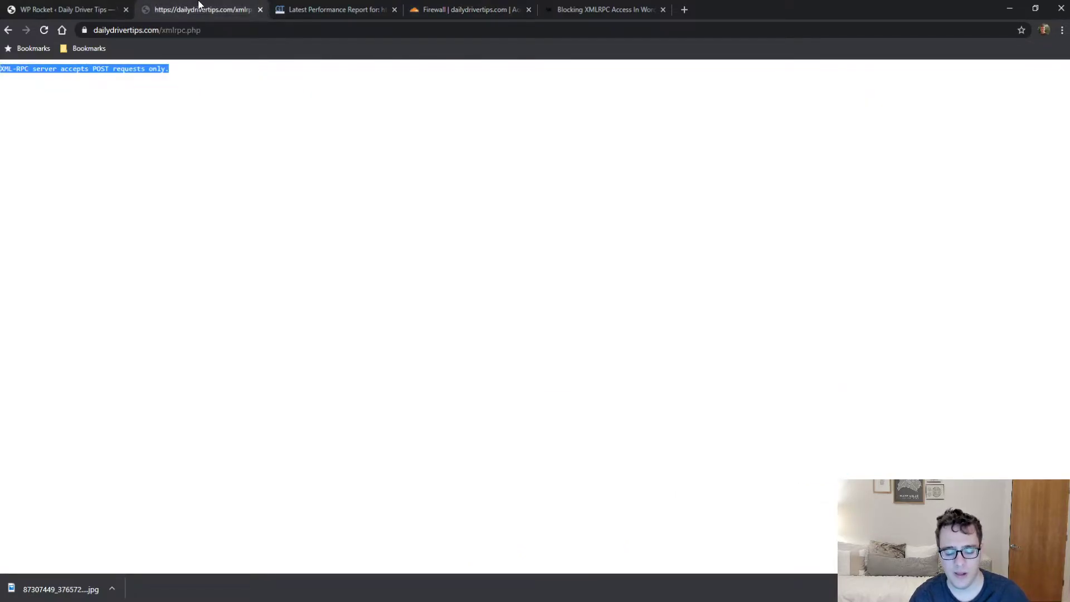
pyautogui.press('F5')
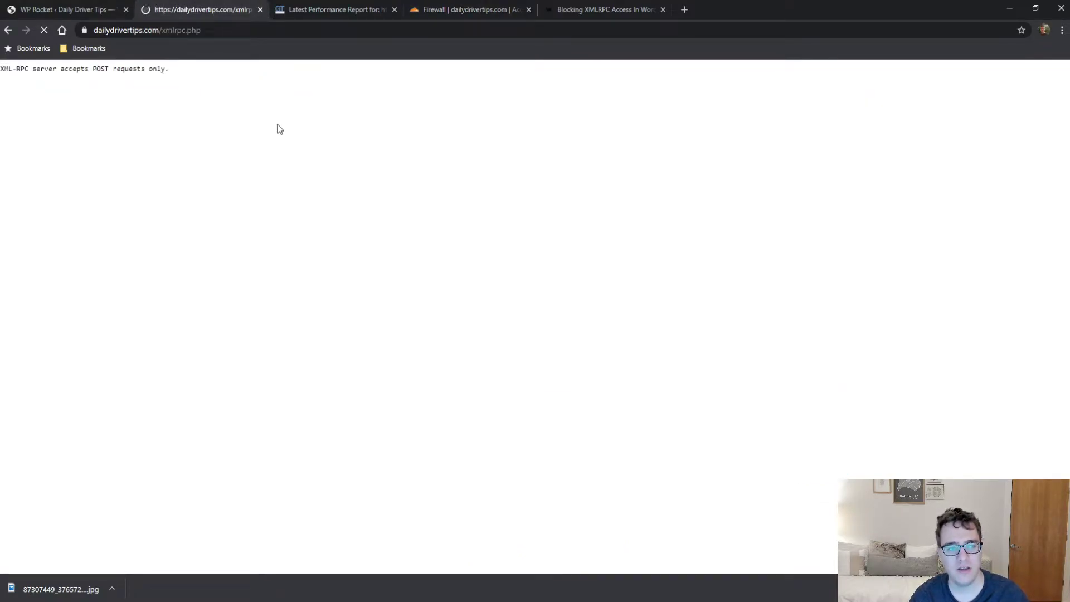
pyautogui.click(479, 7)
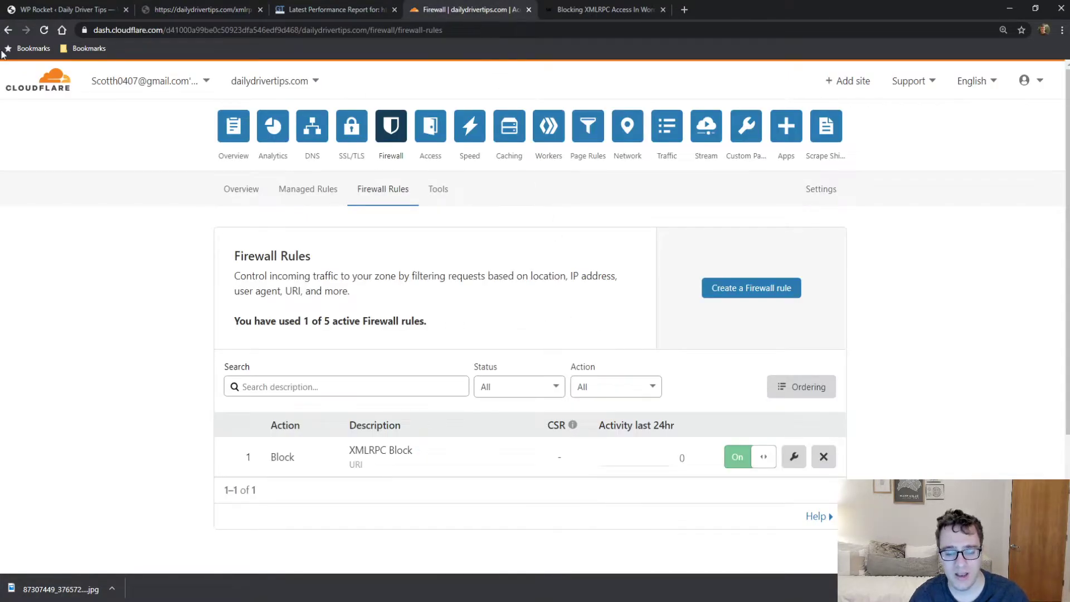
pyautogui.click(242, 6)
pyautogui.press('F5')
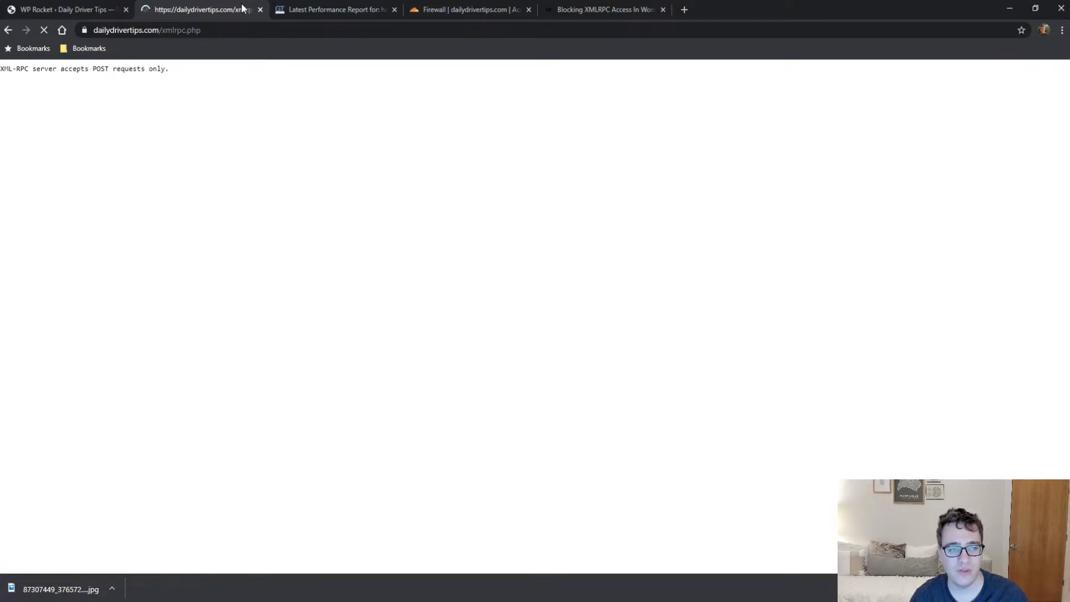
# Load xmlrpc.php?123 and reload until Cloudflare's Error 1020 Access denied page appears.
pyautogui.click(307, 30)
pyautogui.write('?12')
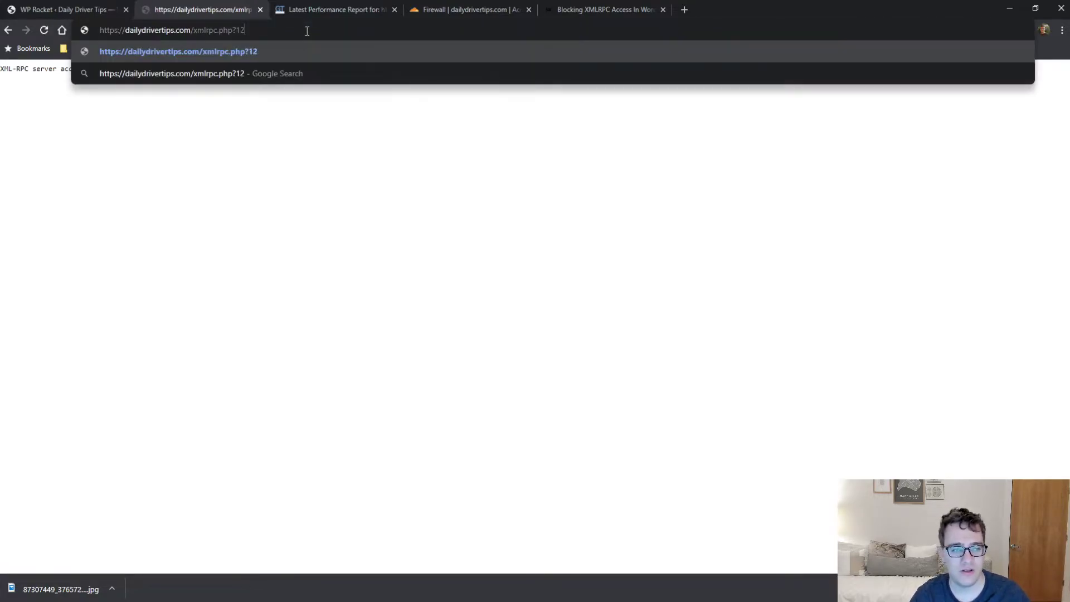
pyautogui.write('3')
pyautogui.press('Return')
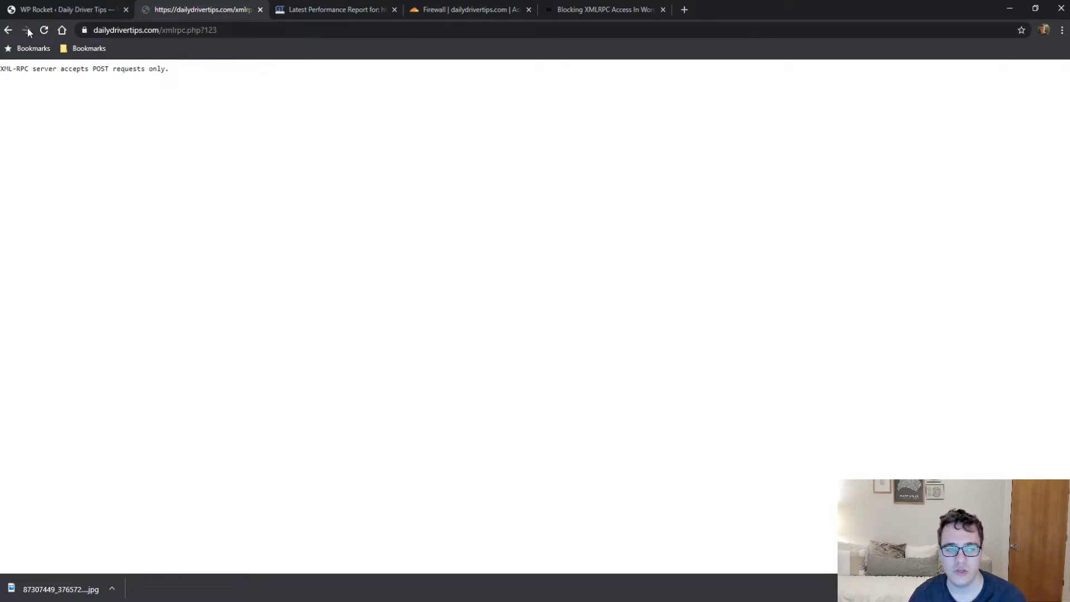
pyautogui.click(44, 30)
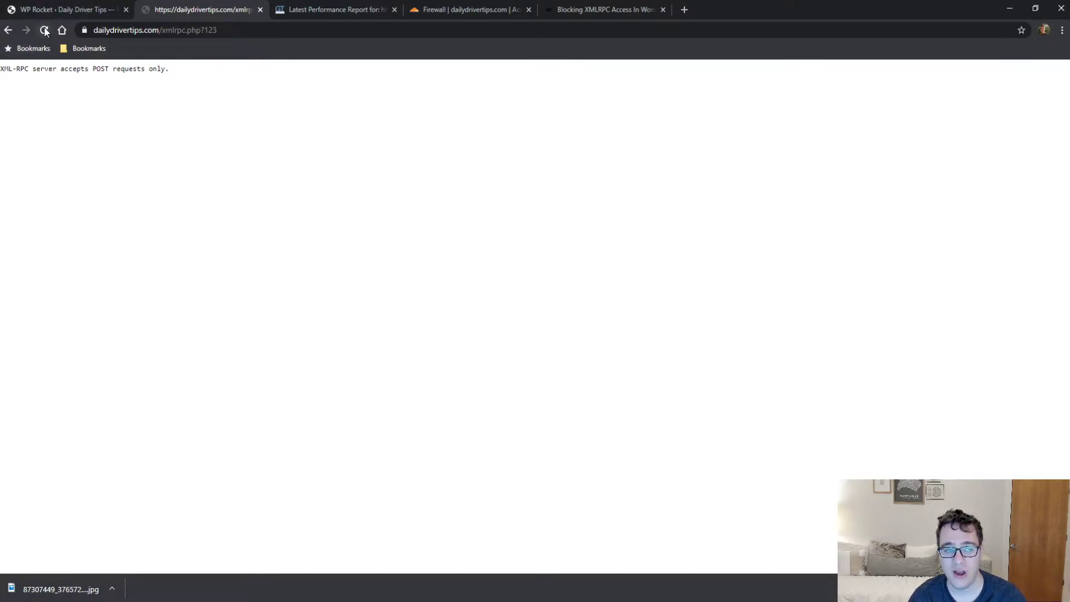
pyautogui.click(42, 29)
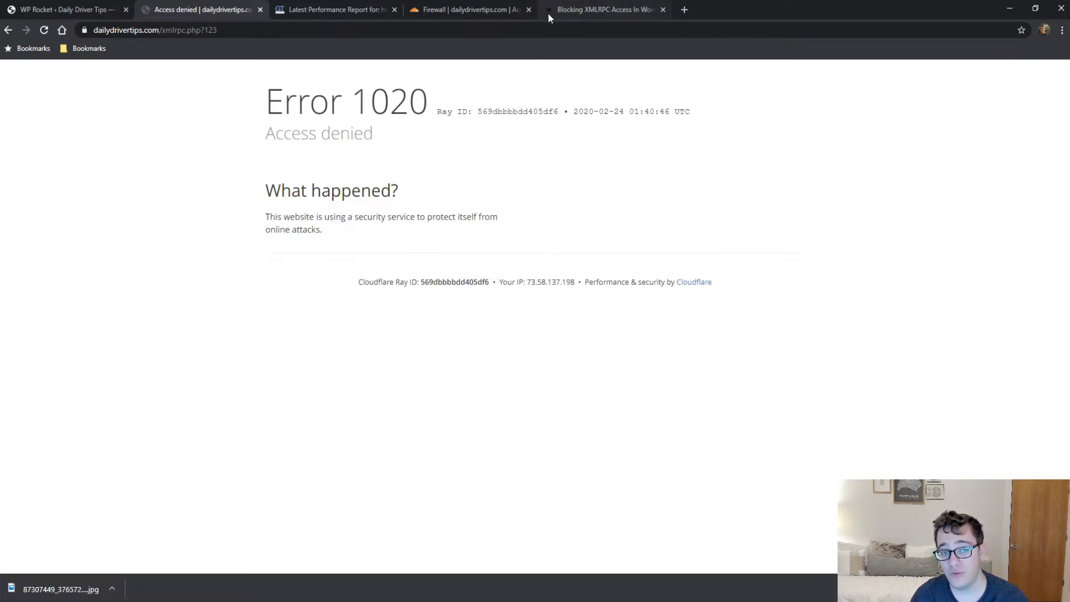
# Select the allowed IP addresses listed in the XMLRPC blocking article.
pyautogui.click(216, 30)
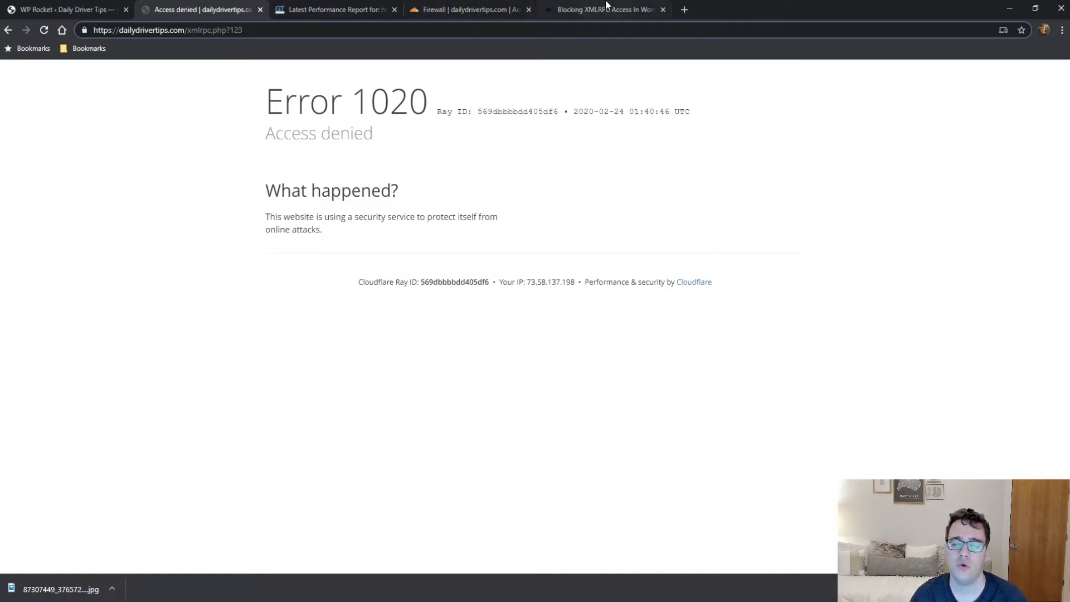
pyautogui.click(580, 10)
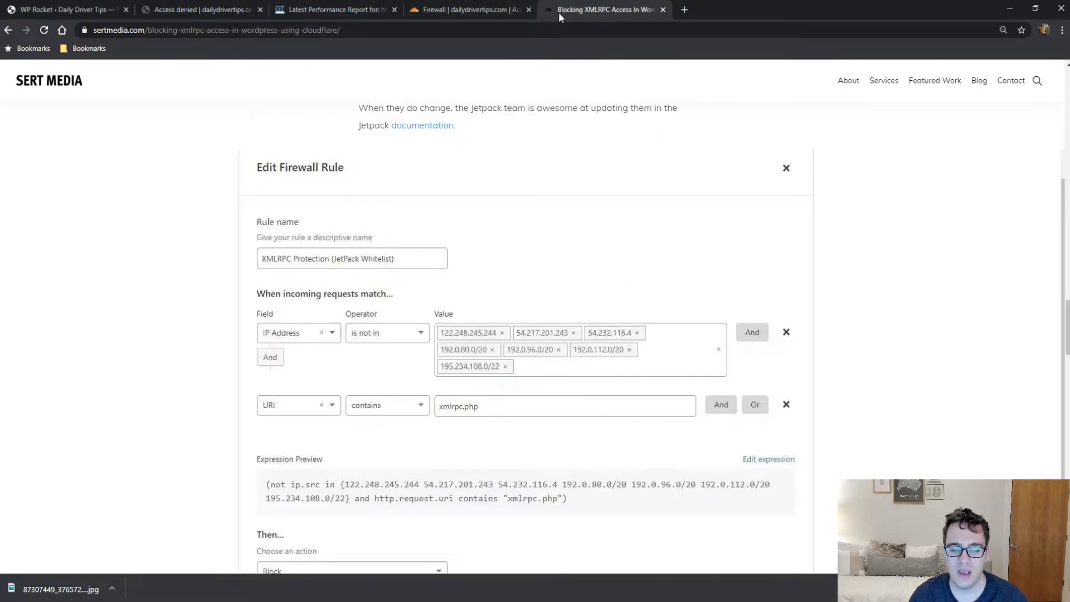
pyautogui.scroll(-8, 573, 126)
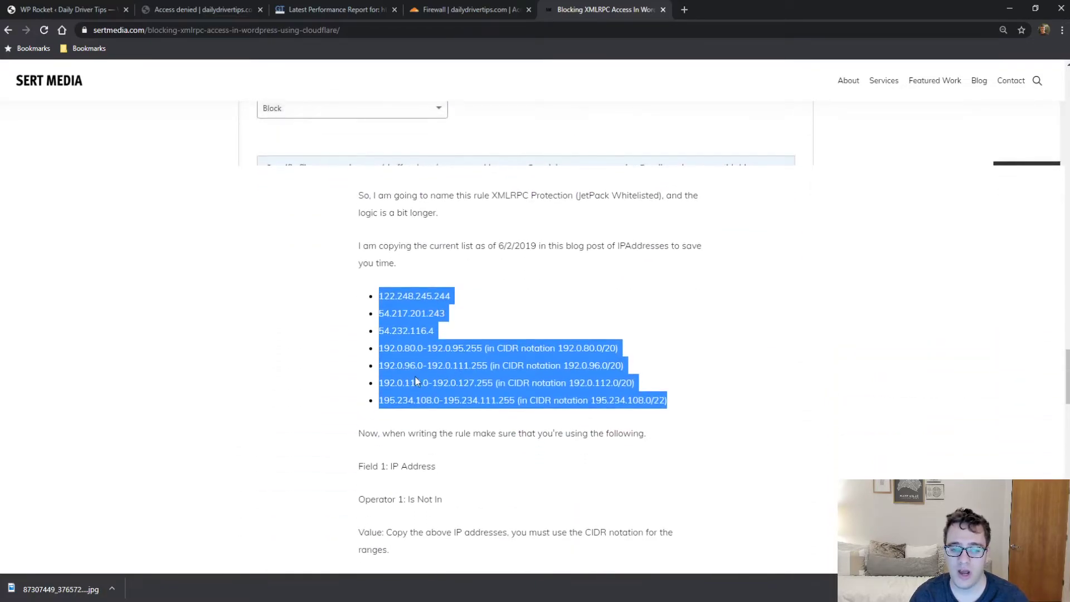
pyautogui.doubleClick(415, 382)
pyautogui.doubleClick(413, 296)
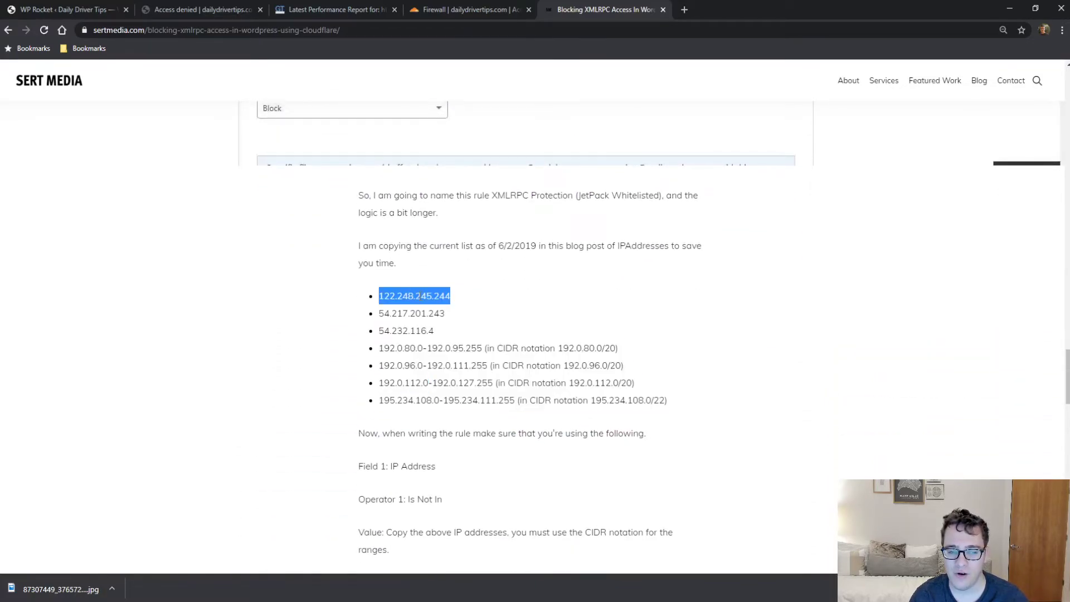
# Note your own IP on the Access denied page, then open the XMLRPC Block rule for editing.
pyautogui.click(187, 10)
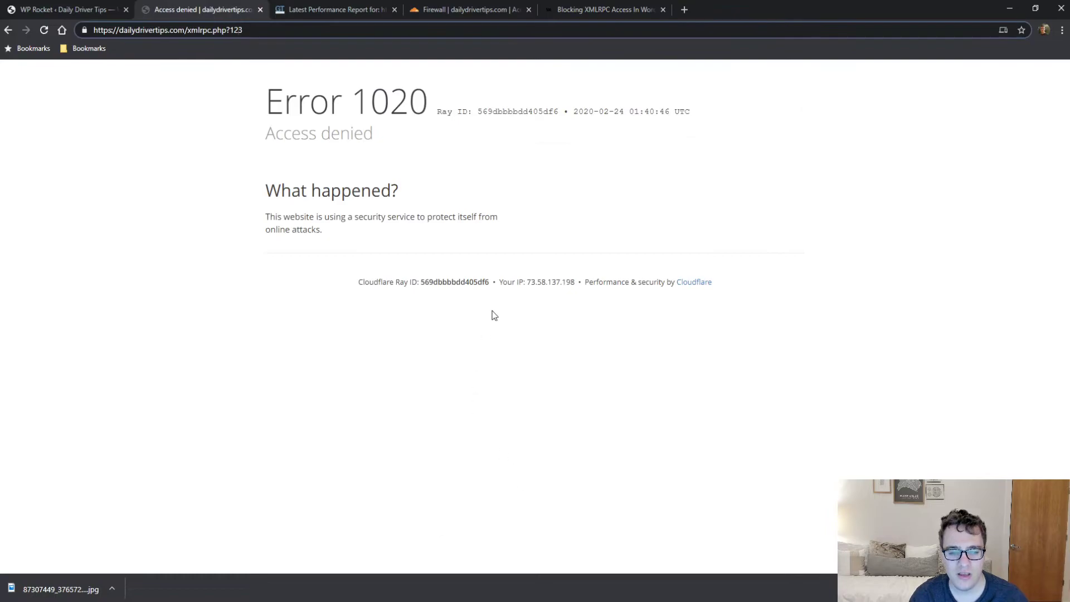
pyautogui.moveTo(527, 282); pyautogui.dragTo(553, 284)
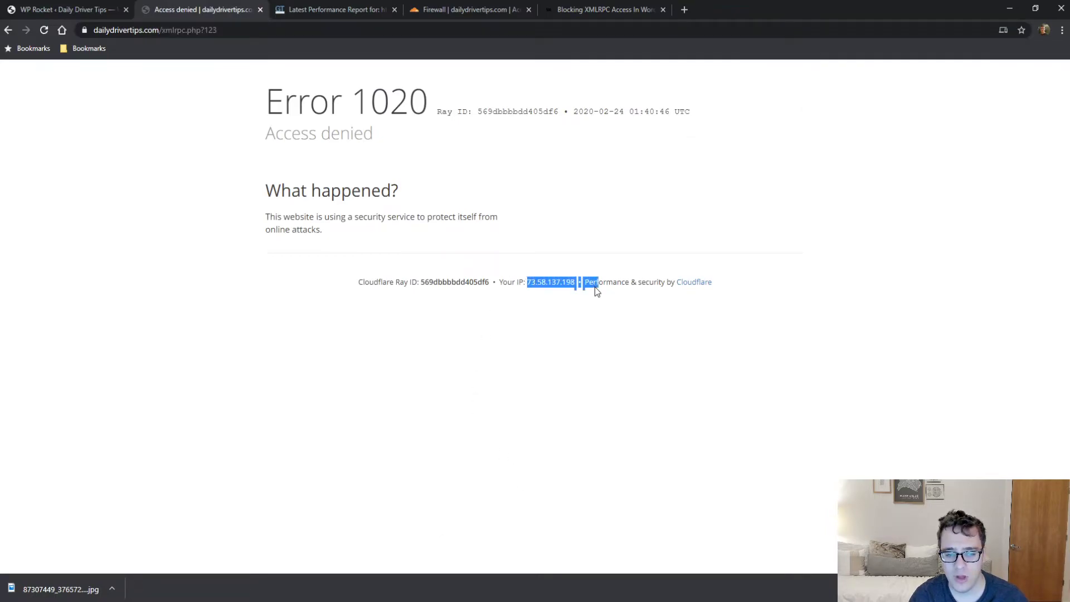
pyautogui.moveTo(596, 290); pyautogui.dragTo(575, 282)
pyautogui.hotkey('ctrl', 'c')
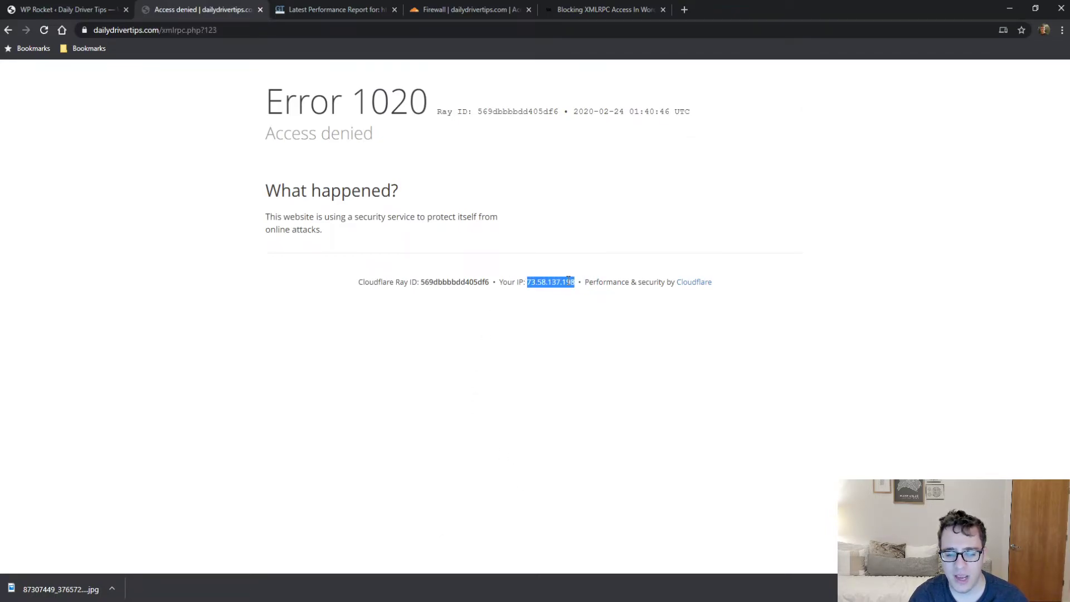
pyautogui.click(548, 313)
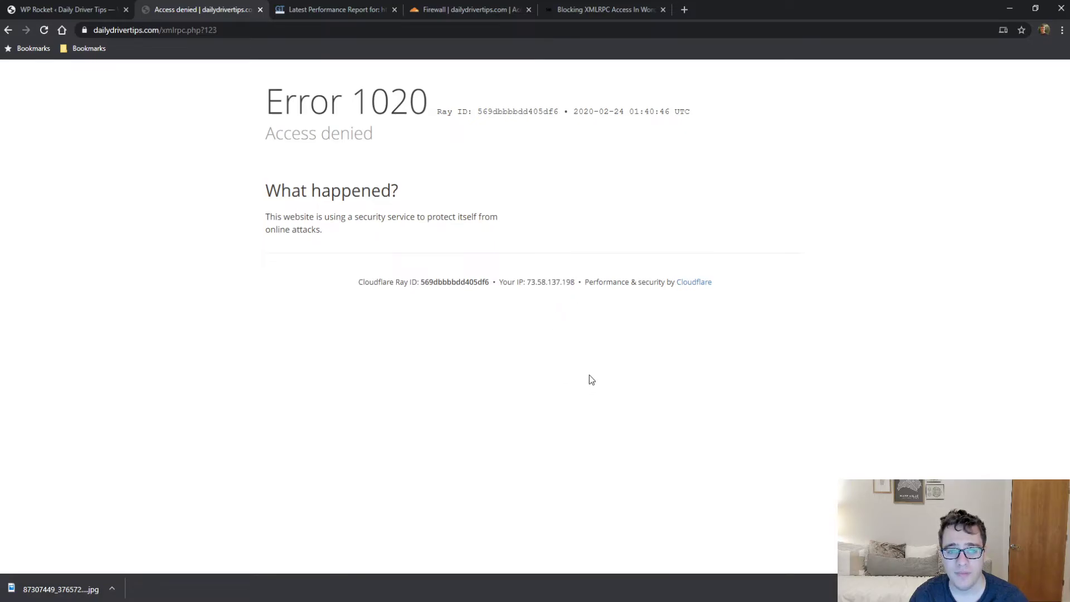
pyautogui.click(467, 9)
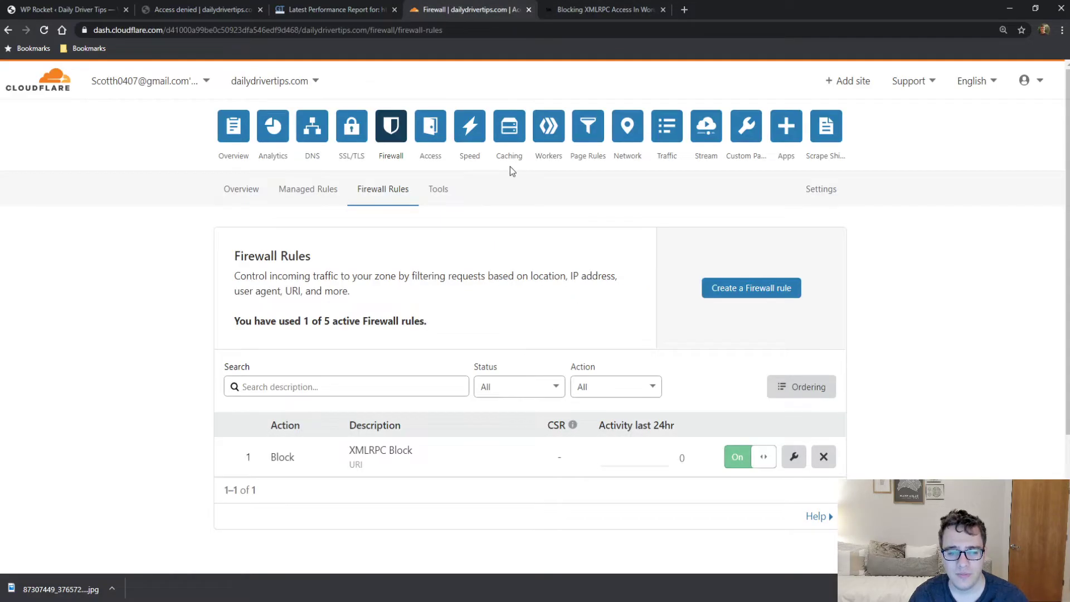
pyautogui.click(798, 465)
# Switch the rule's condition field from URI to IP Address, following the article's example rule.
pyautogui.scroll(-3, 502, 334)
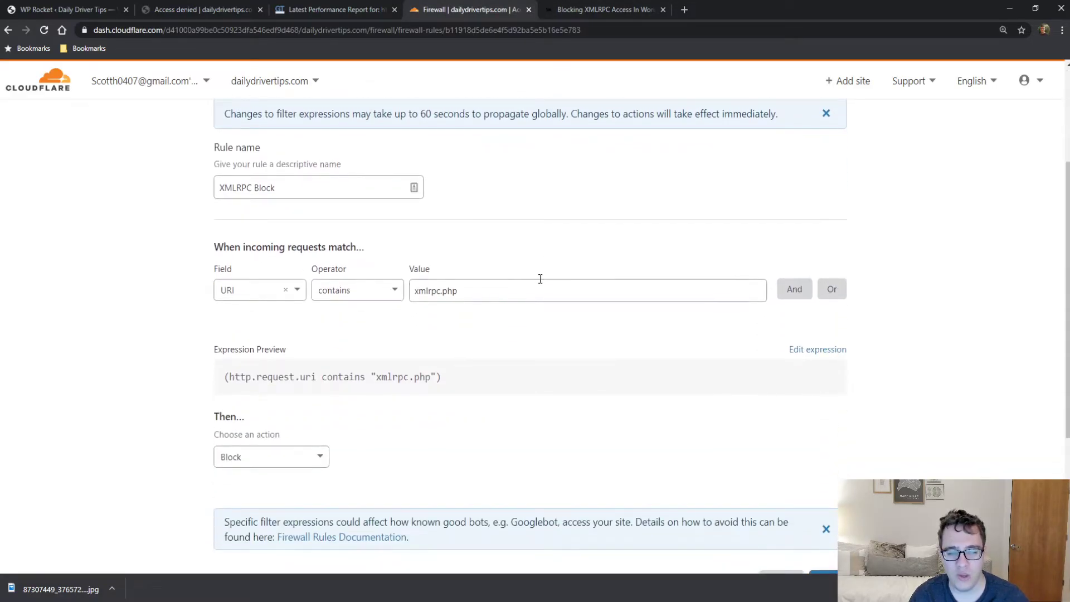
pyautogui.click(608, 8)
pyautogui.scroll(6, 686, 362)
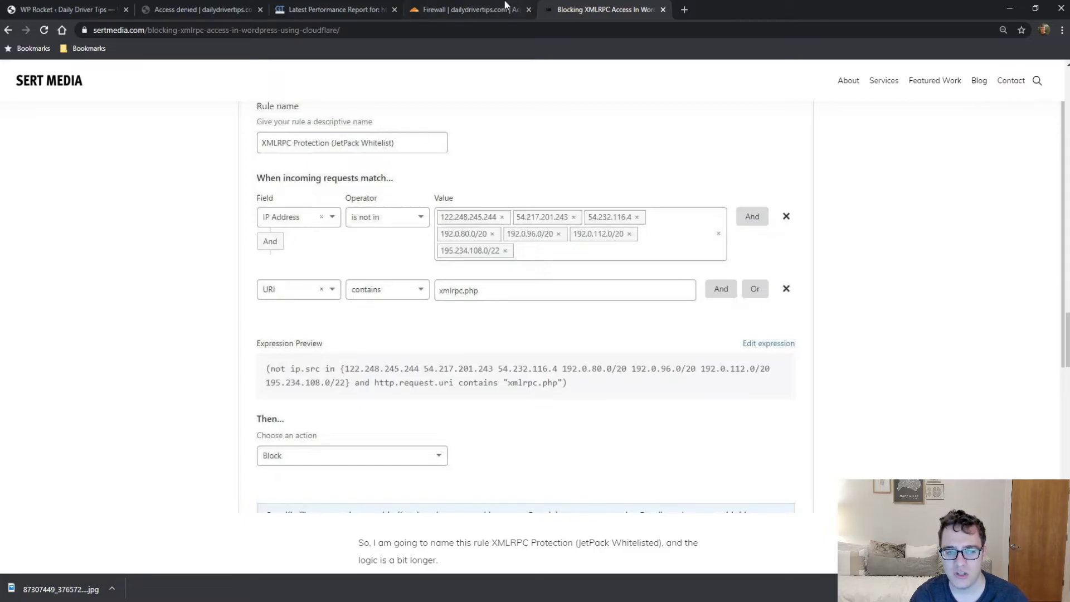
pyautogui.click(504, 10)
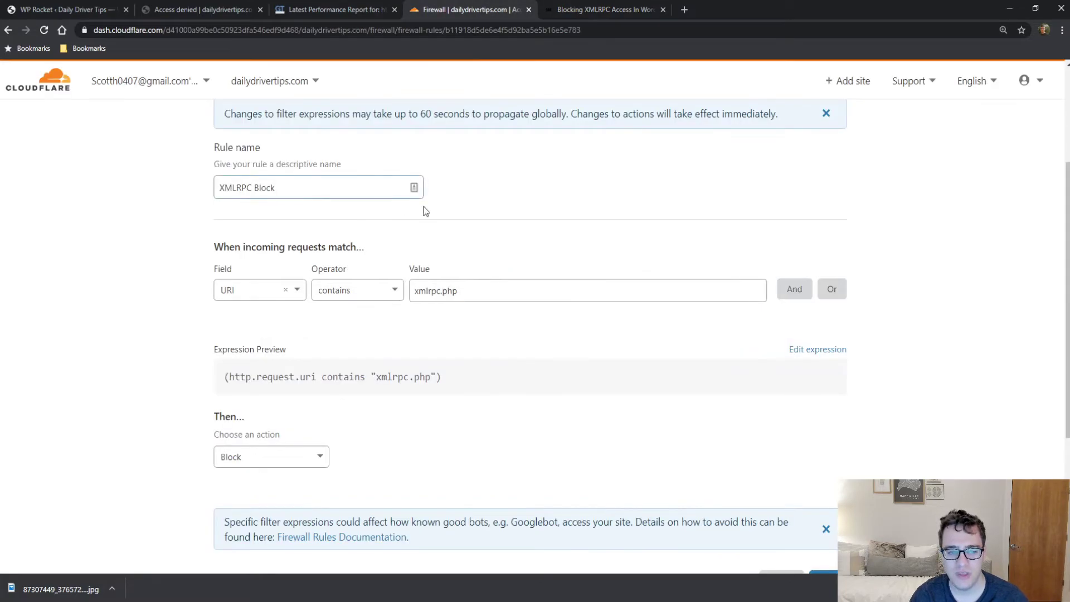
pyautogui.click(267, 295)
pyautogui.write('ip')
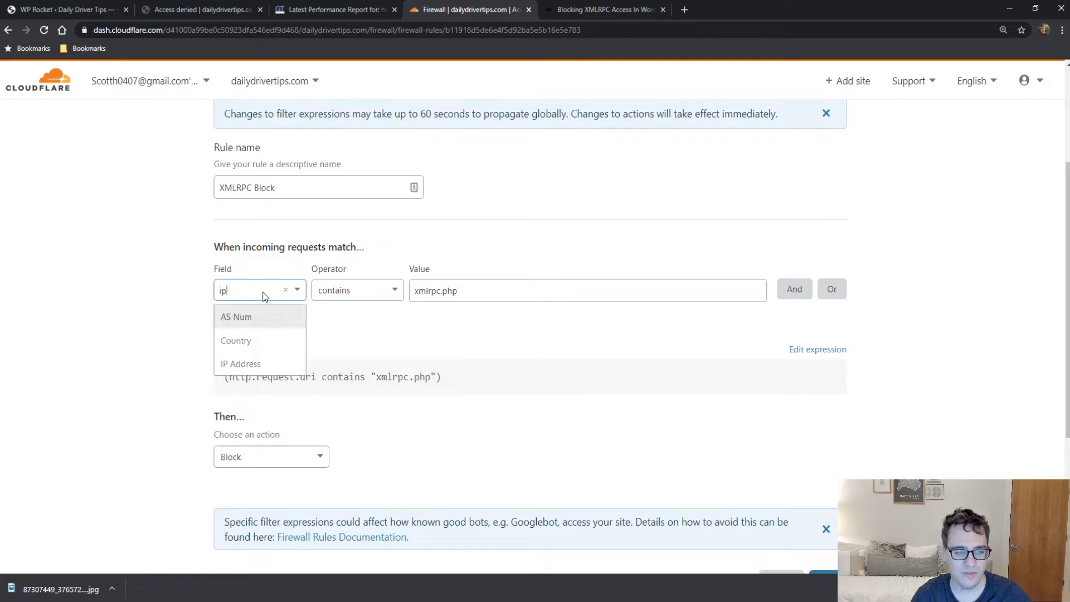
pyautogui.click(261, 369)
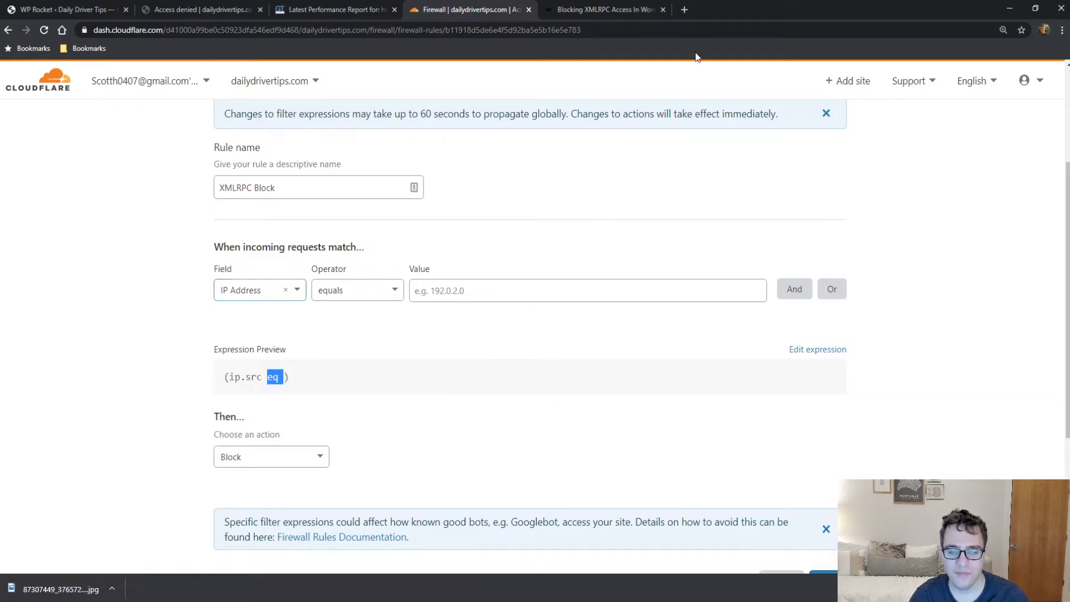
pyautogui.click(627, 8)
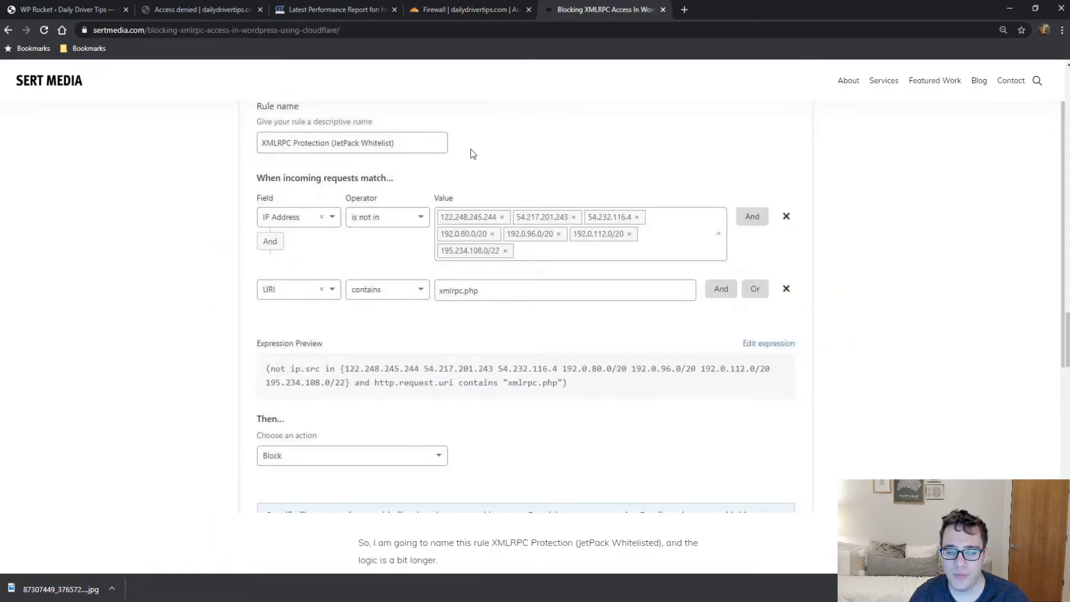
pyautogui.click(435, 8)
pyautogui.click(365, 289)
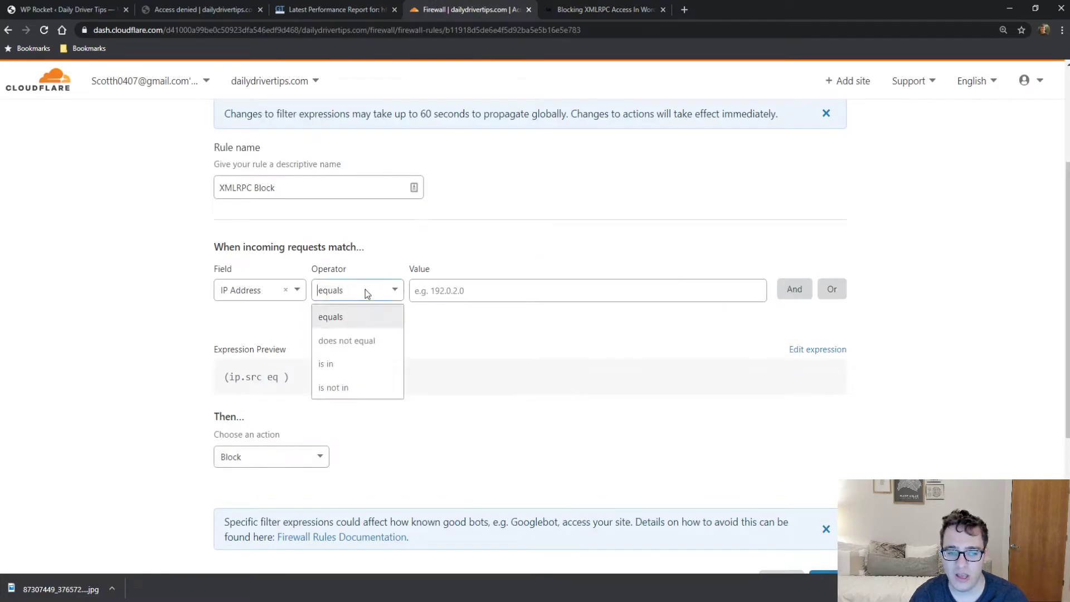
# Set the operator to 'is not in' and try entering your own IP as the value.
pyautogui.click(337, 386)
pyautogui.click(491, 289)
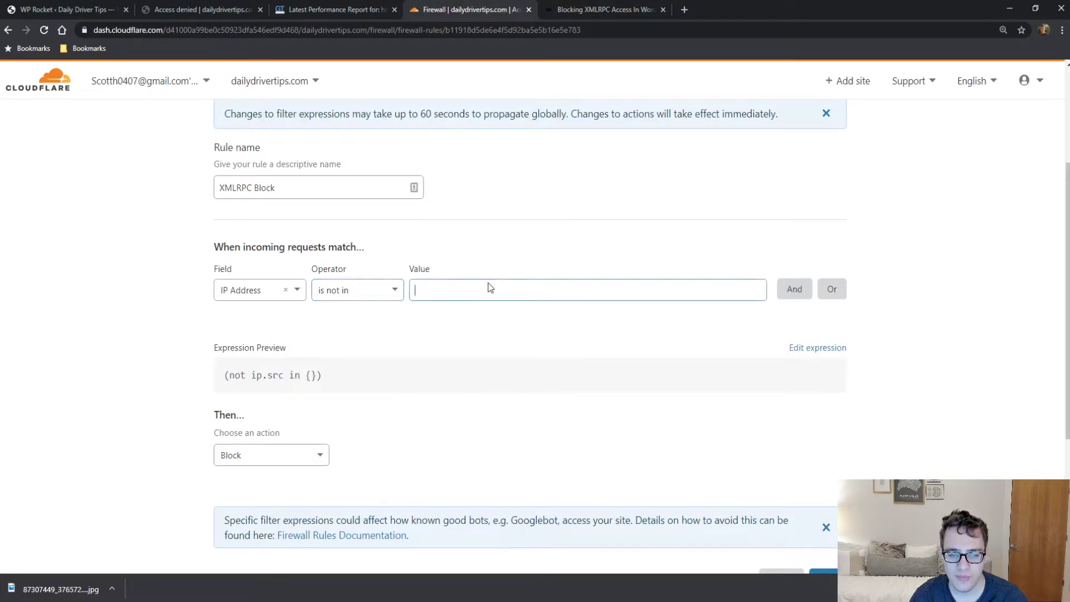
pyautogui.click(451, 286)
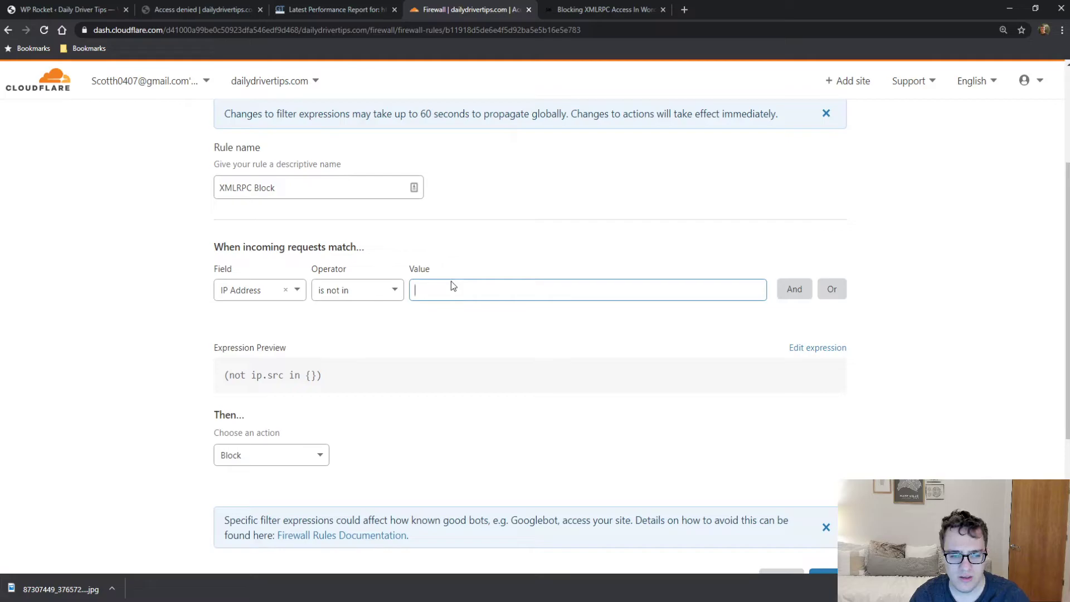
pyautogui.hotkey('ctrl', 'v')
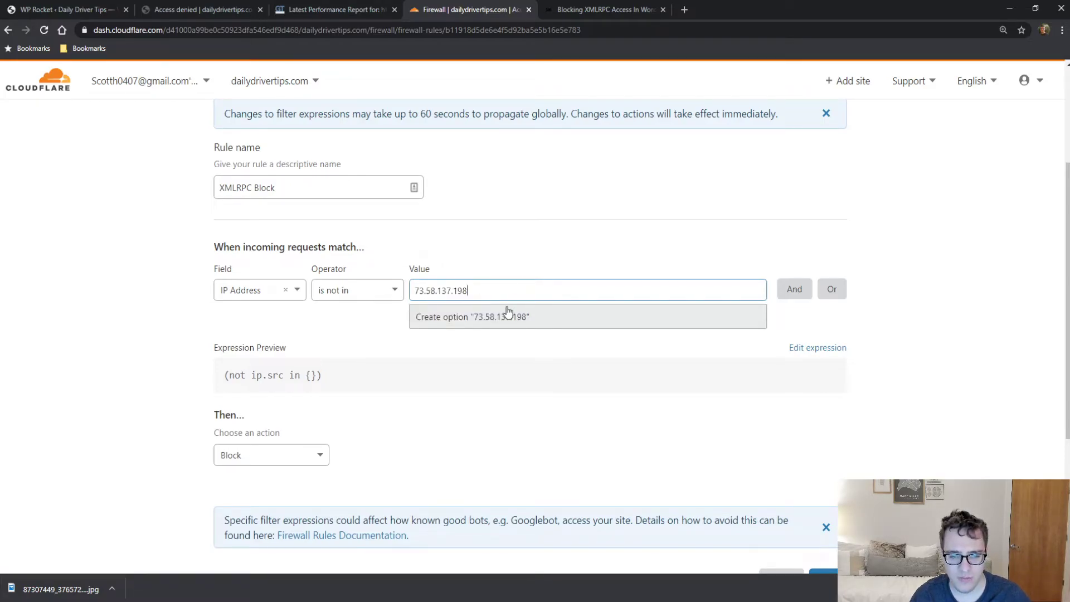
pyautogui.click(540, 250)
pyautogui.click(507, 285)
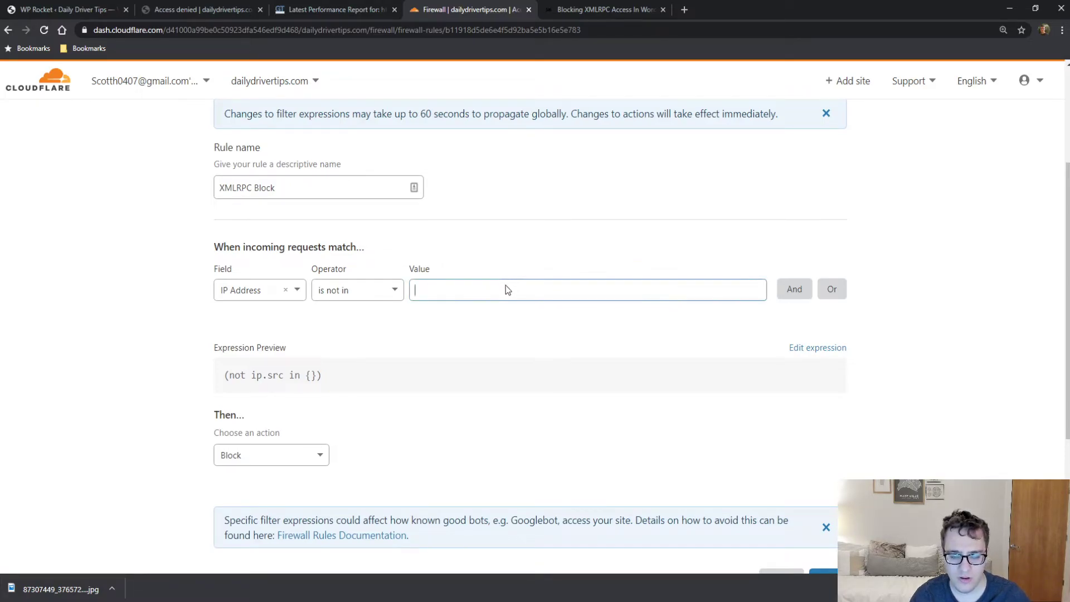
pyautogui.click(243, 6)
pyautogui.click(447, 6)
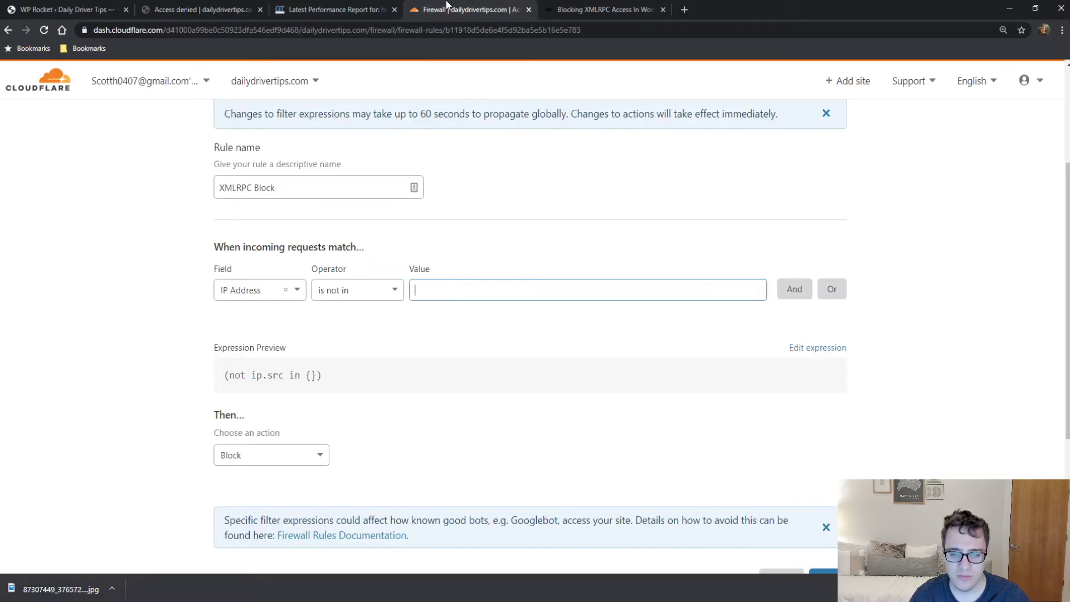
pyautogui.write('73.58.')
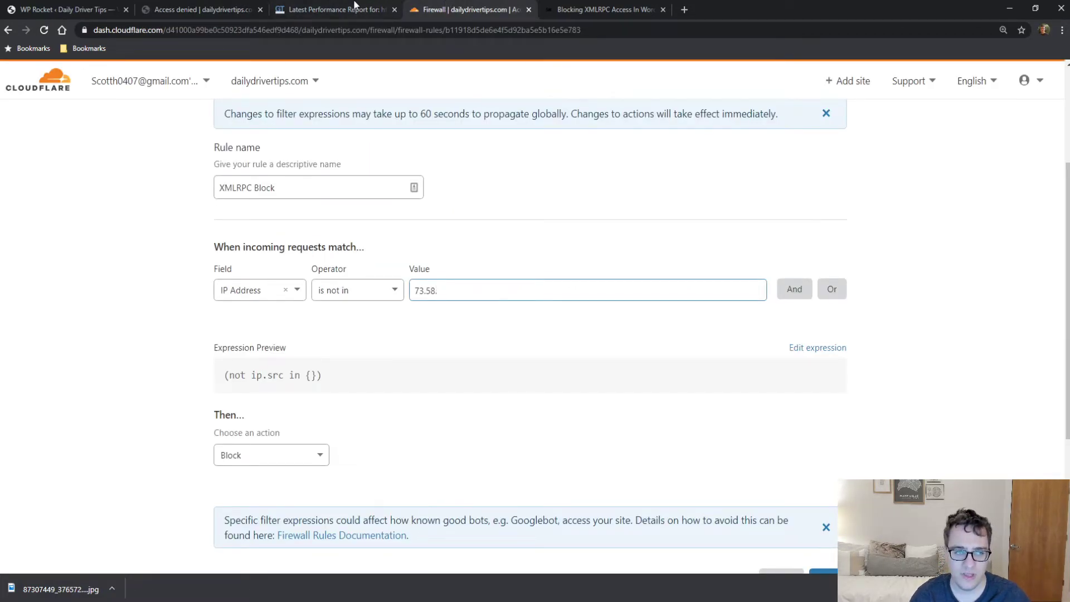
pyautogui.click(184, 7)
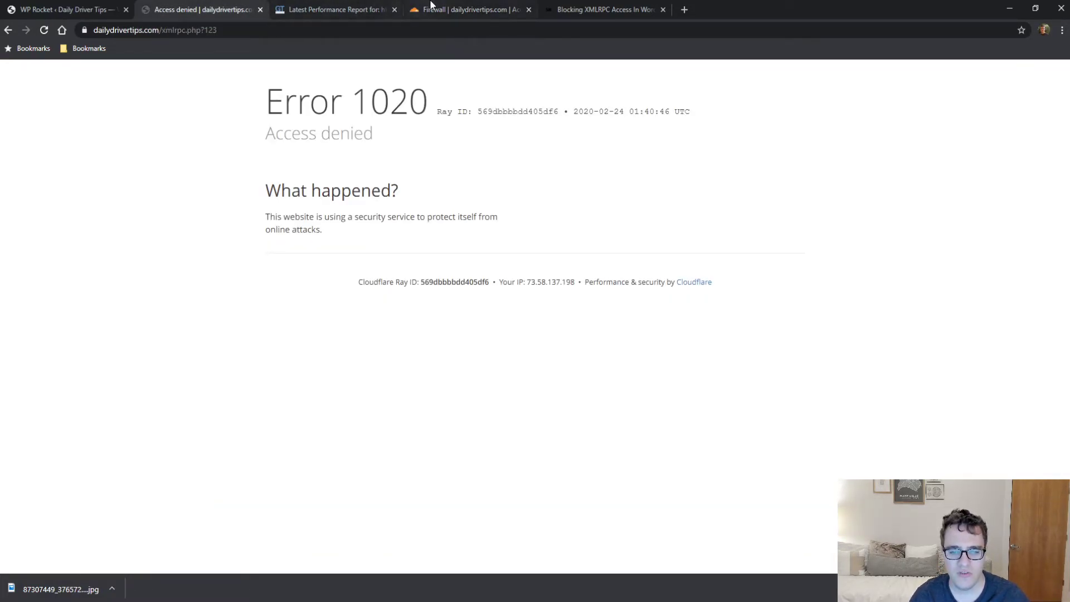
pyautogui.click(455, 7)
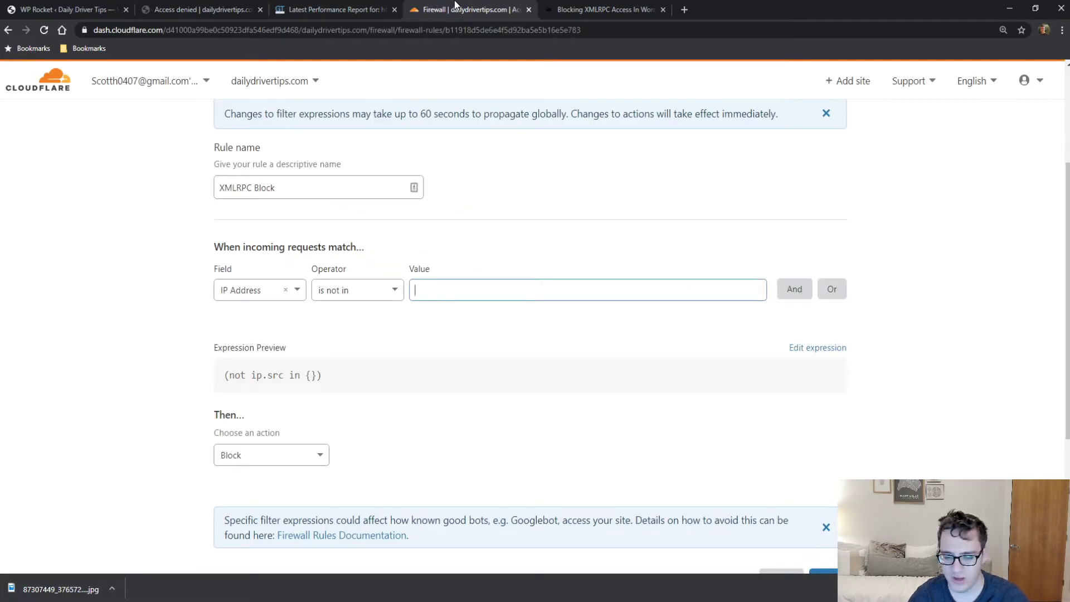
pyautogui.write('7')
# Copy 54.232.116.4 from the article and add it as the excluded IP value.
pyautogui.click(606, 9)
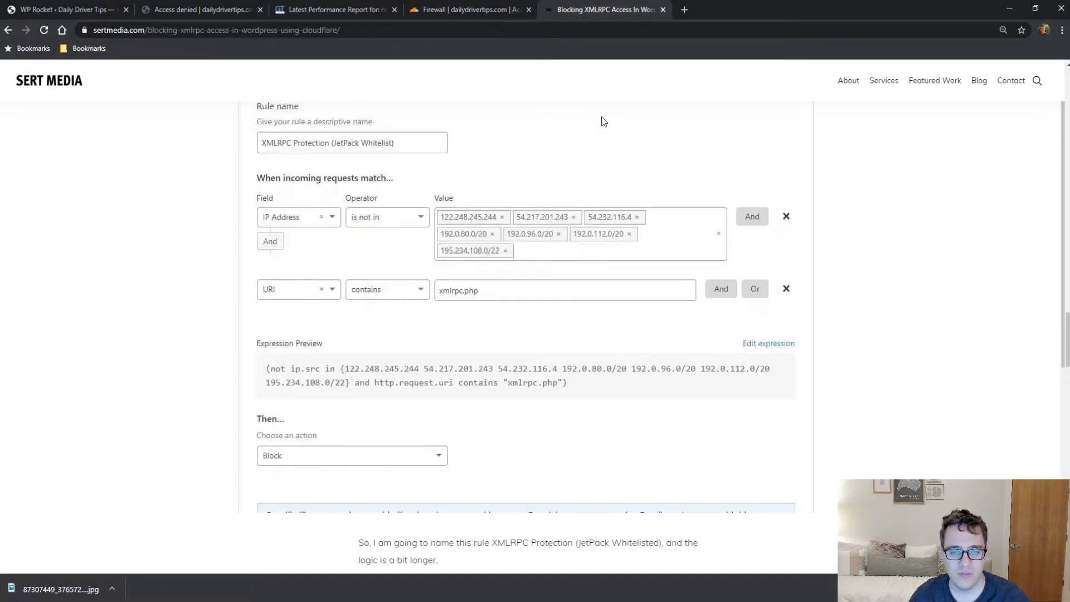
pyautogui.scroll(-5, 460, 370)
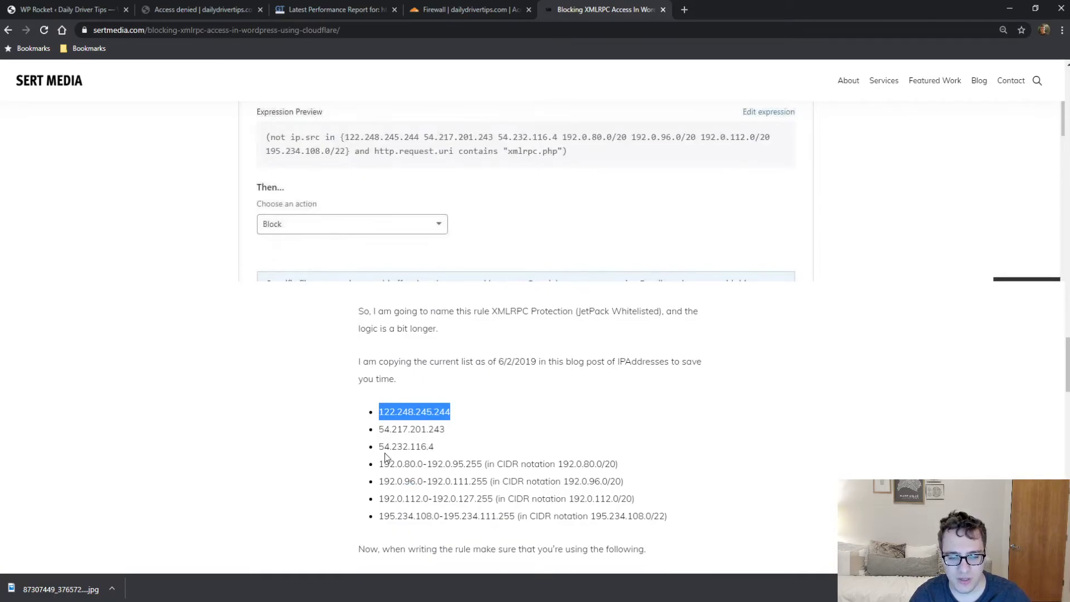
pyautogui.moveTo(380, 446); pyautogui.dragTo(482, 447)
pyautogui.hotkey('ctrl', 'c')
pyautogui.click(446, 9)
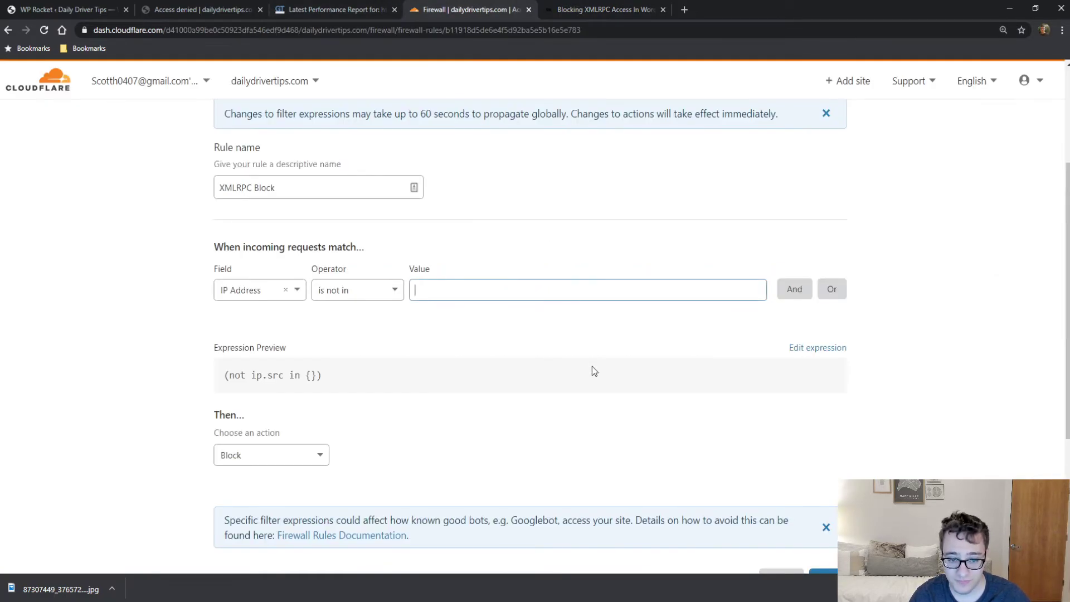
pyautogui.hotkey('ctrl', 'v')
pyautogui.press('Return')
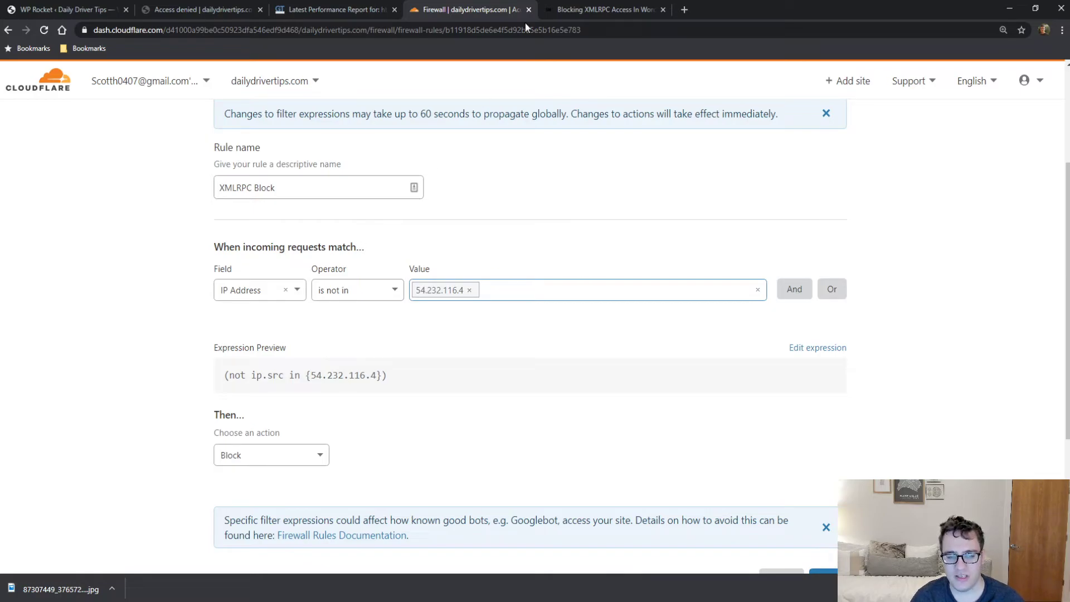
pyautogui.click(607, 9)
pyautogui.scroll(5, 470, 181)
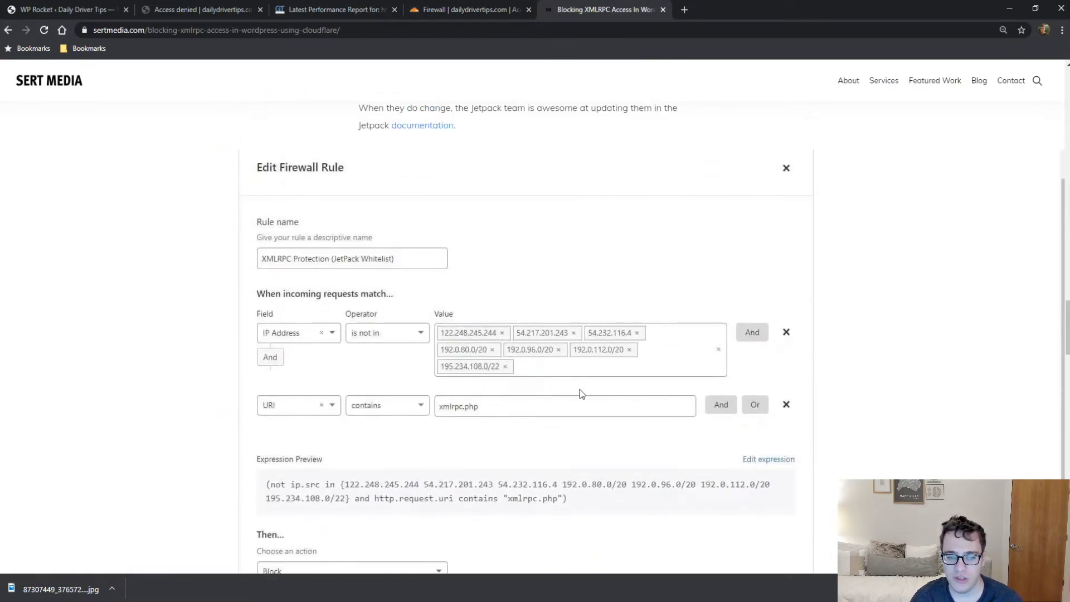
pyautogui.click(456, 7)
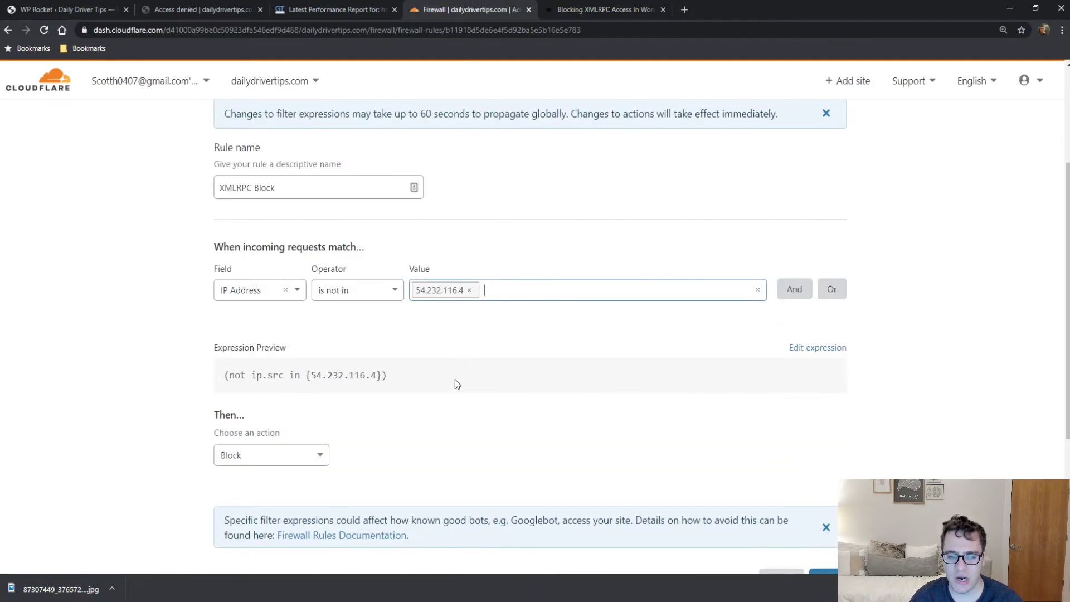
# Add a second And condition that uses the URI field.
pyautogui.click(794, 289)
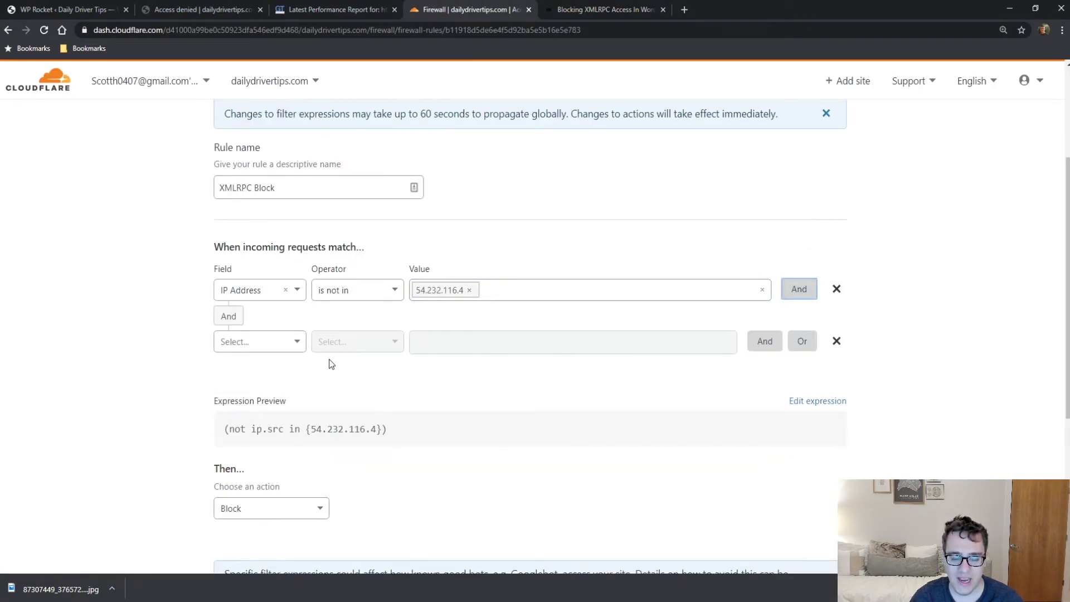
pyautogui.click(288, 342)
pyautogui.write('ur')
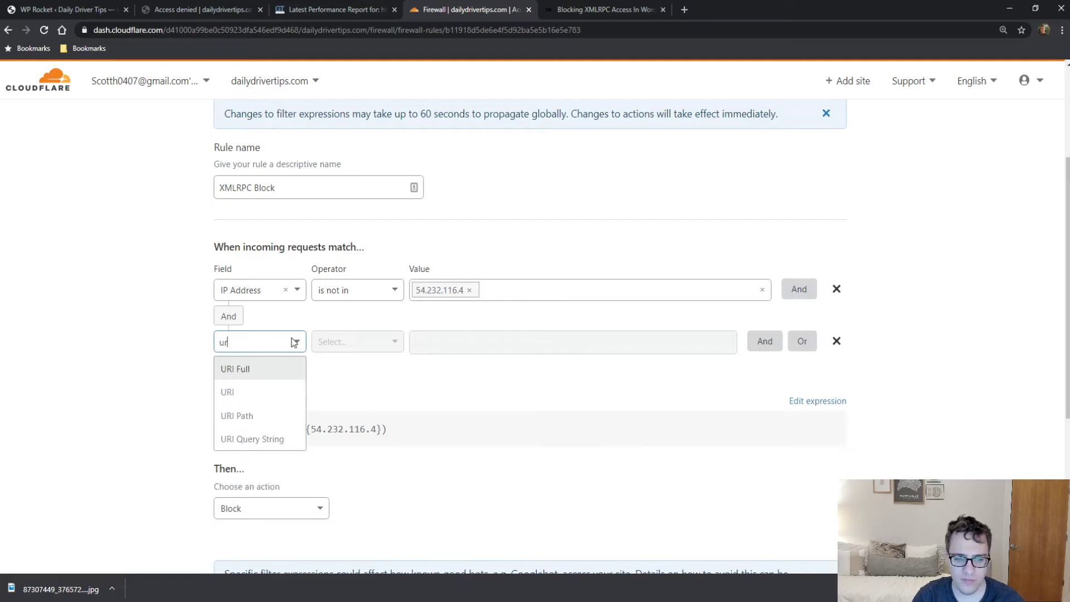
pyautogui.press('Down')
pyautogui.press('Return')
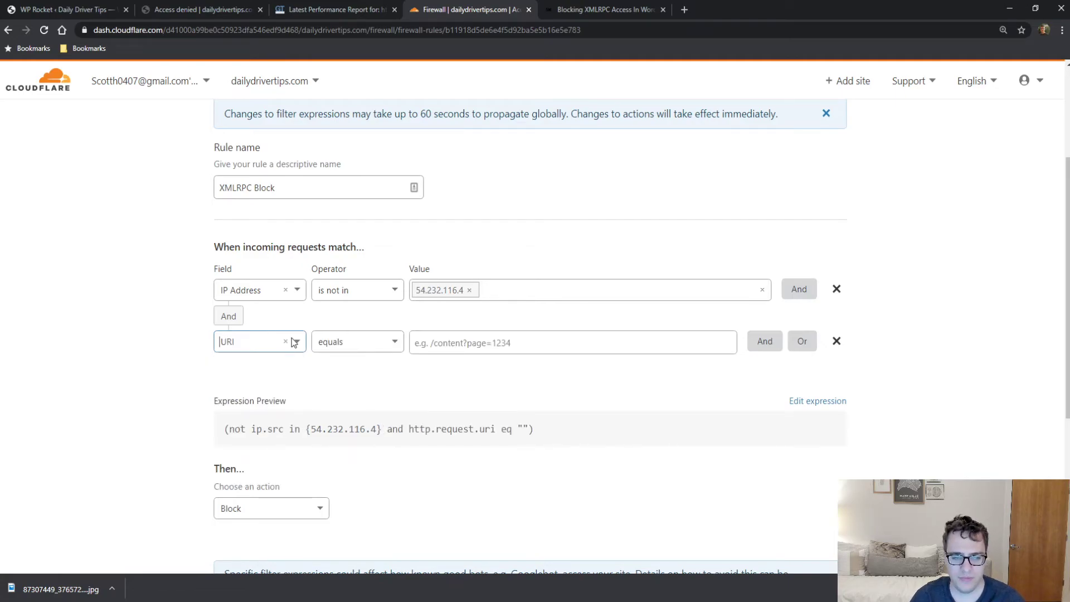
pyautogui.click(613, 12)
pyautogui.click(445, 10)
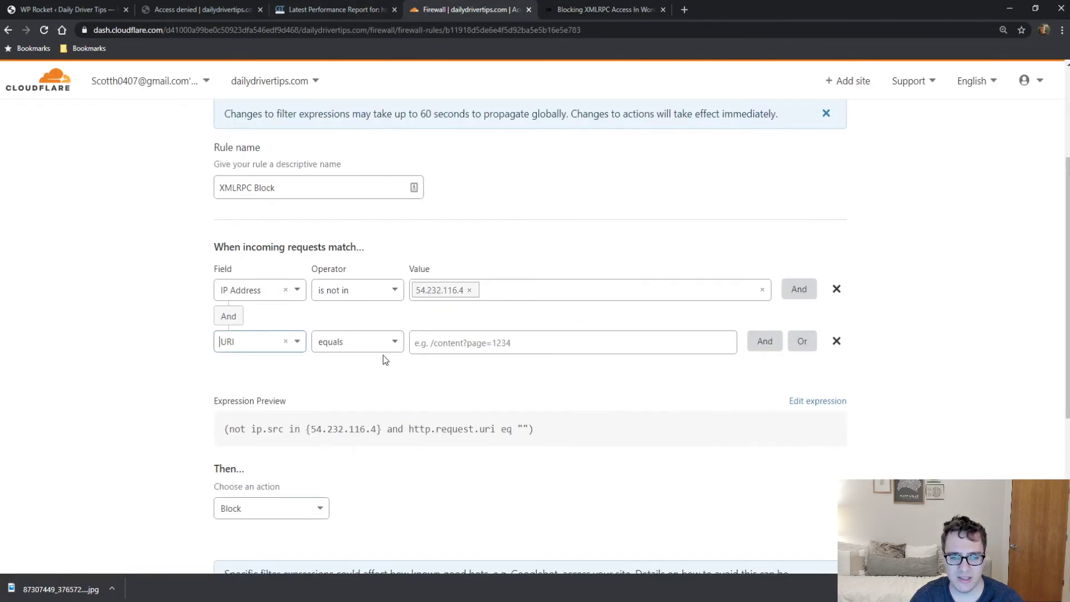
# Make the new URI condition 'contains xmlrpc.php'.
pyautogui.click(364, 348)
pyautogui.click(353, 416)
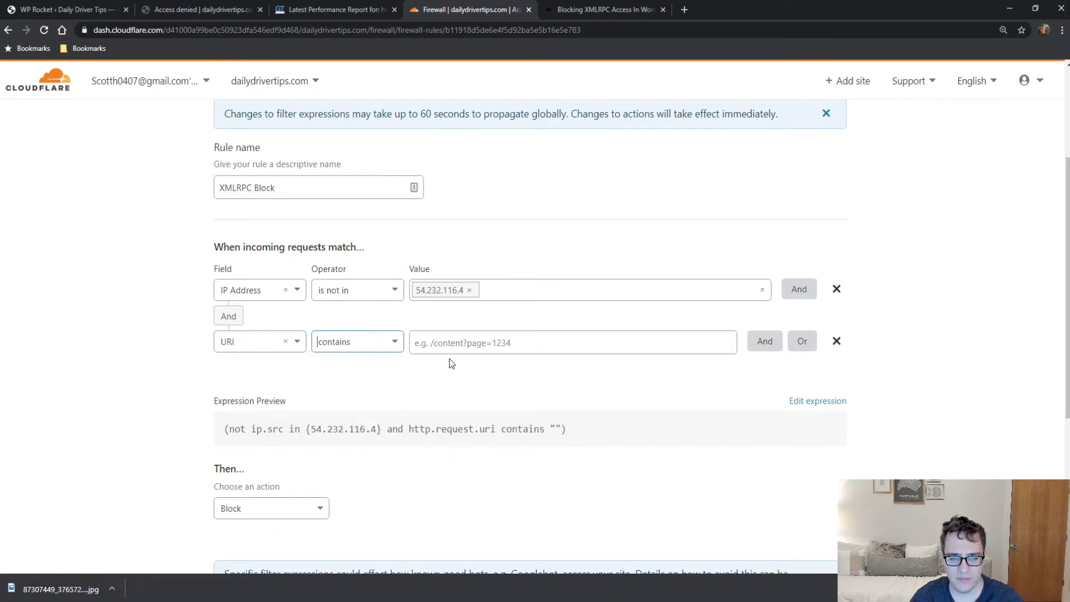
pyautogui.click(464, 333)
pyautogui.write('xm')
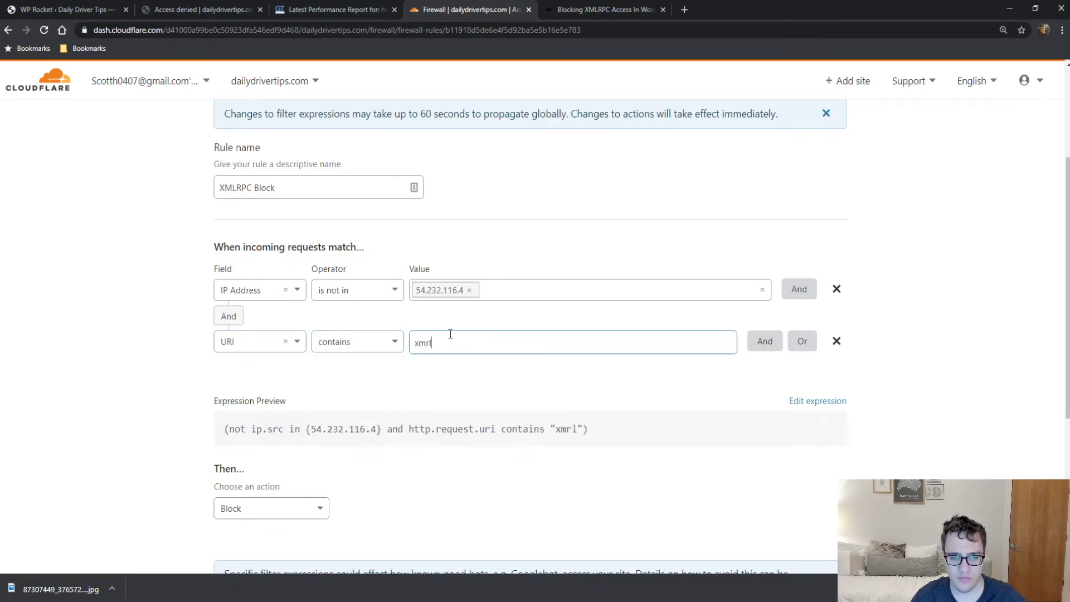
pyautogui.write('lrpc.php')
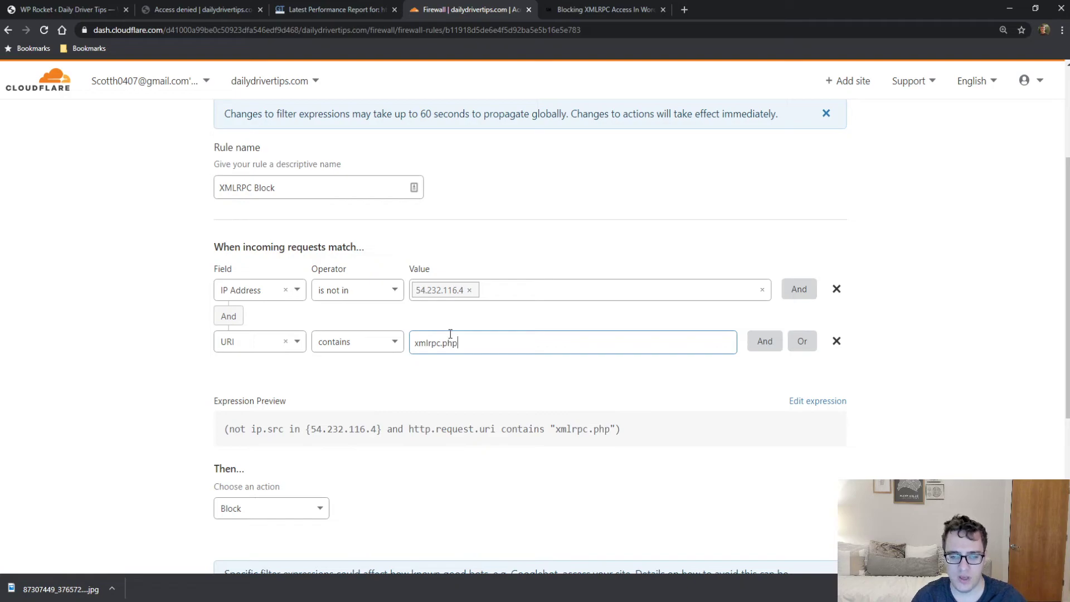
pyautogui.scroll(-1, 347, 291)
pyautogui.scroll(-3, 391, 303)
pyautogui.scroll(2, 430, 200)
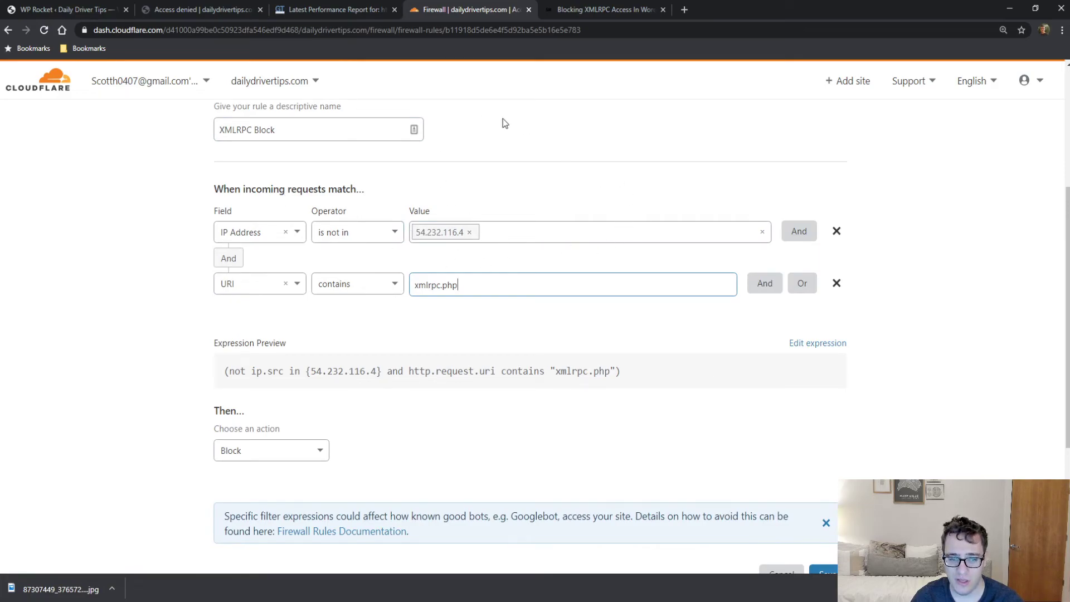
# After comparing with the article's example, save the rule: not IP 54.232.116.4 and URI contains xmlrpc.php.
pyautogui.click(588, 9)
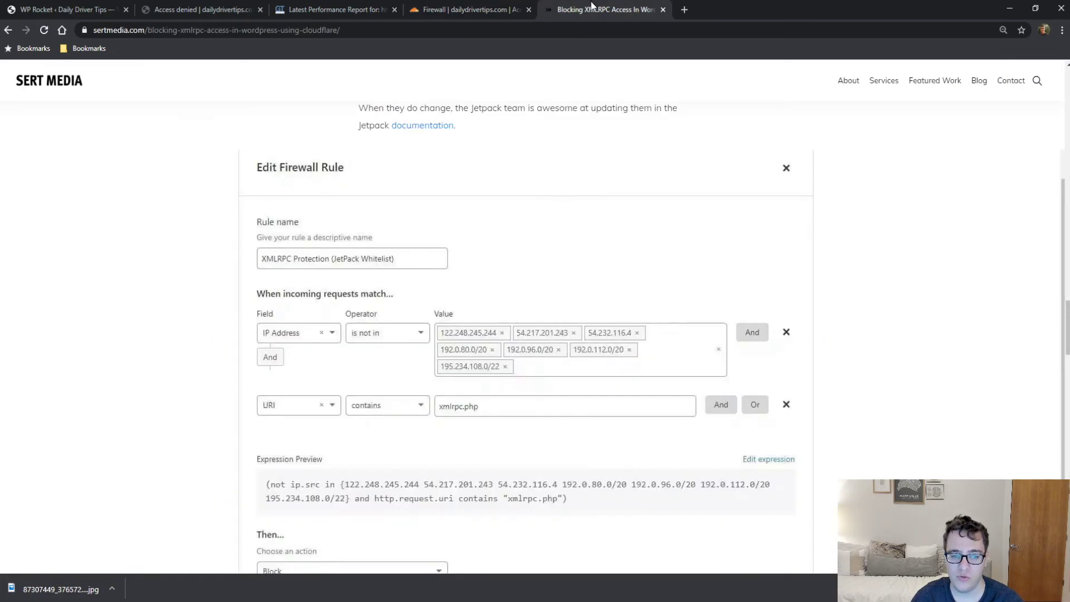
pyautogui.scroll(-2, 562, 364)
pyautogui.scroll(-6, 562, 364)
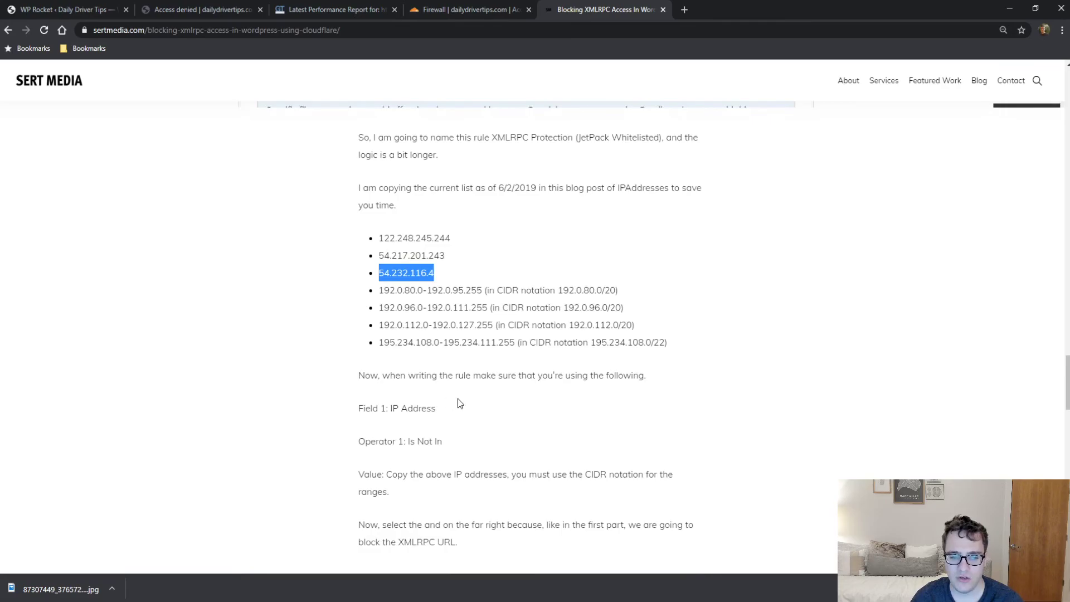
pyautogui.click(424, 7)
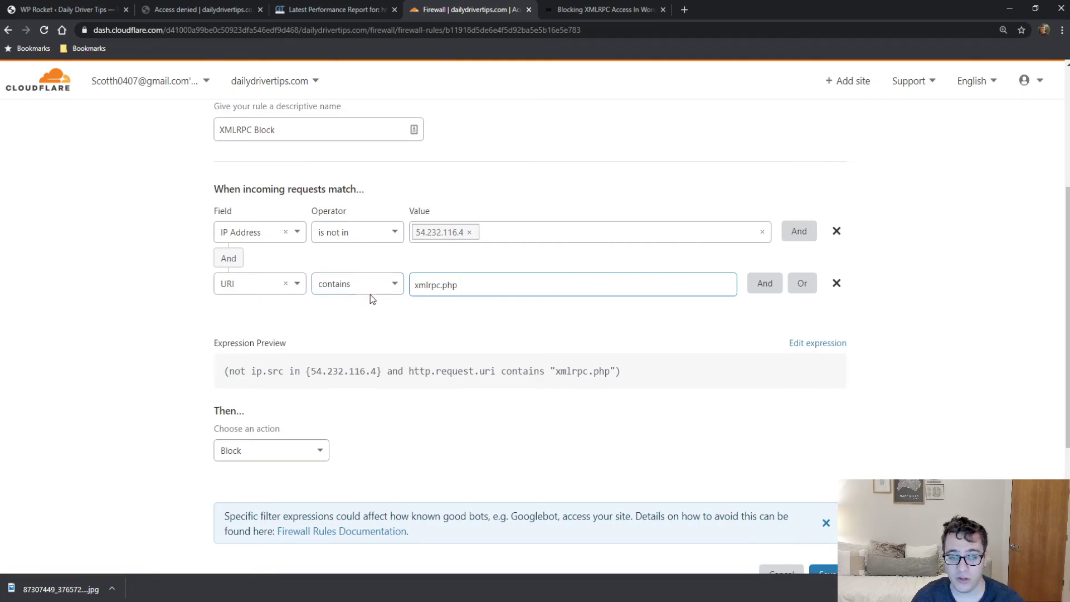
pyautogui.scroll(-3, 370, 329)
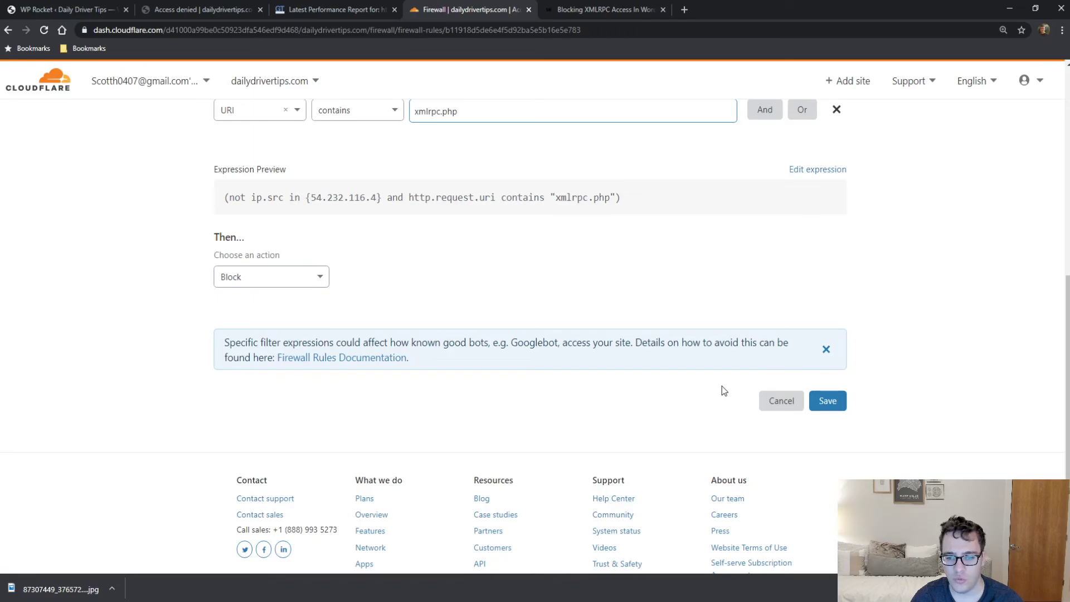
pyautogui.click(826, 399)
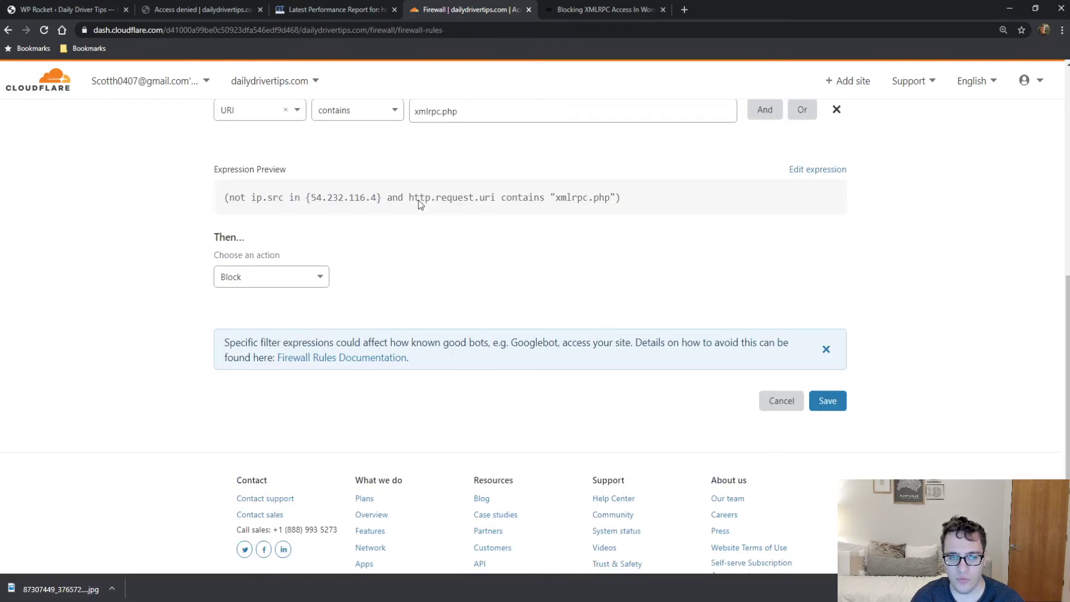
# Reopen the saved XMLRPC Block rule's edit form to review its IP Address and URI conditions.
pyautogui.scroll(-2, 495, 268)
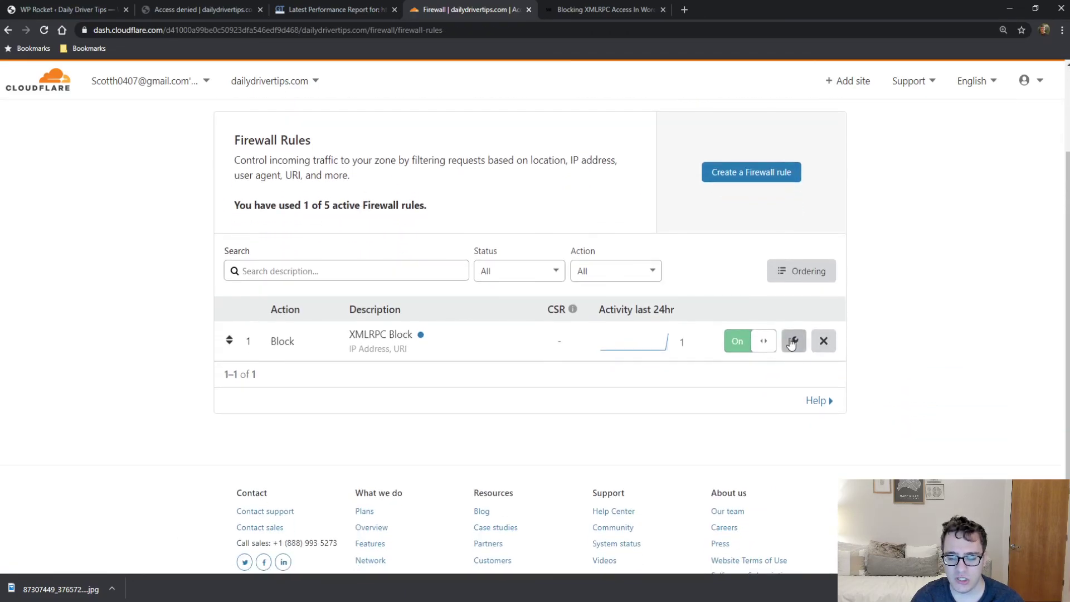
pyautogui.click(793, 339)
pyautogui.scroll(-1, 397, 407)
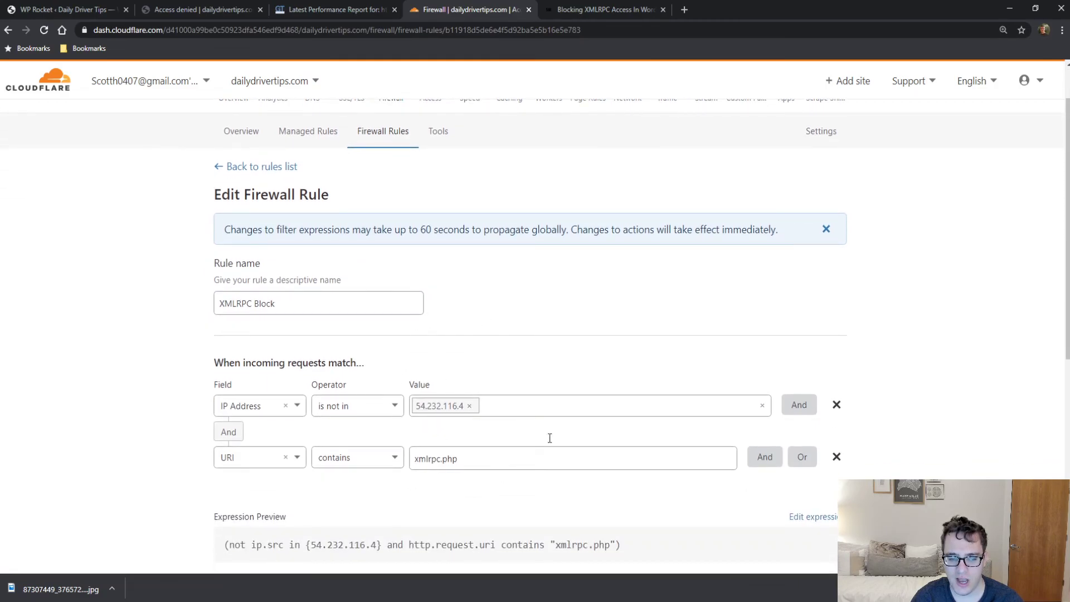